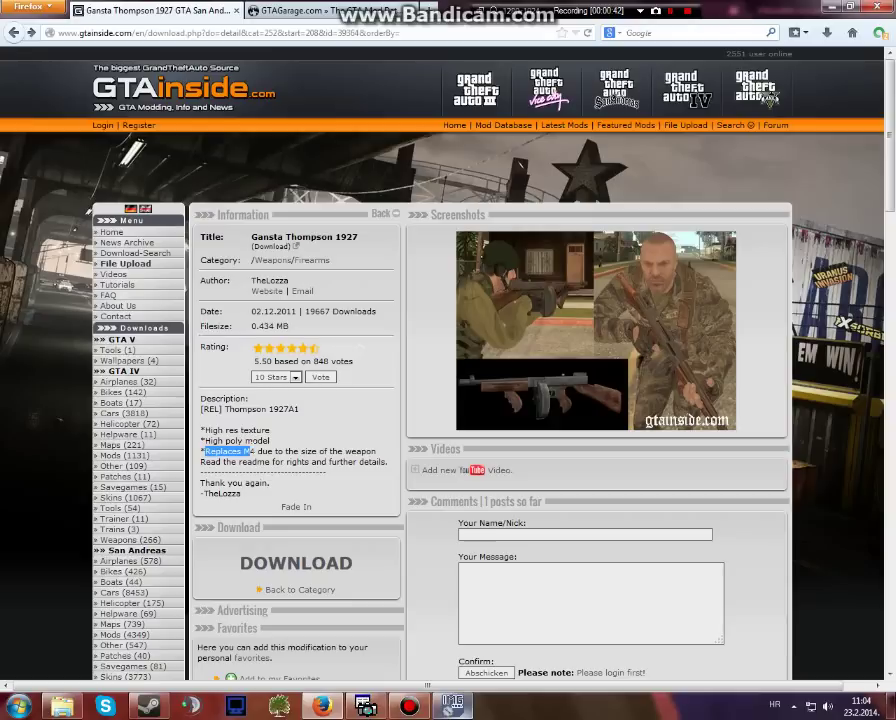
- Review the Gansta Thompson 1927 mod page and check the browser's list of recent downloads
left_click(316, 431)
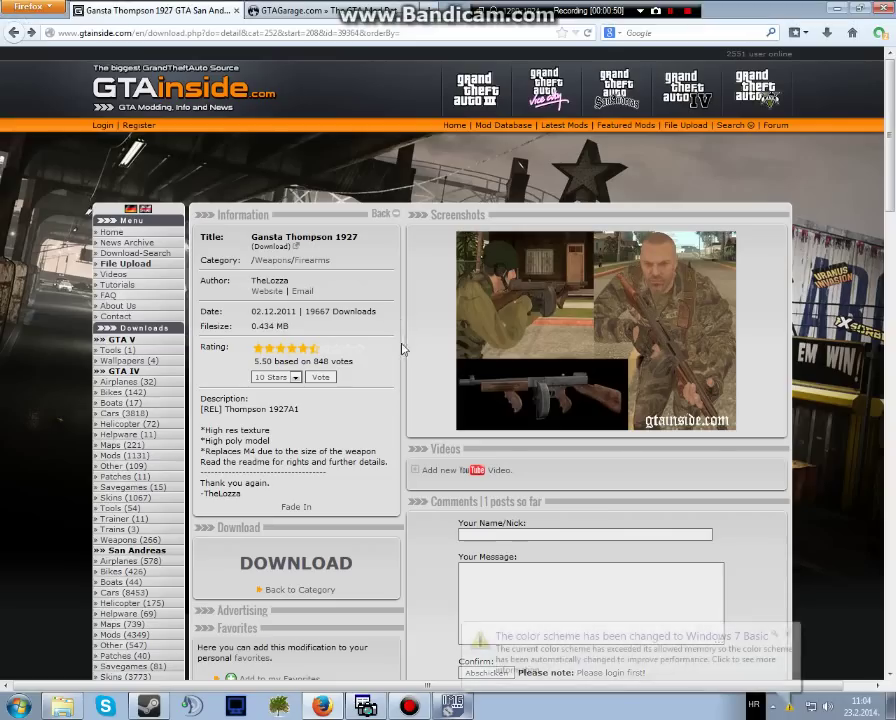
left_click(788, 635)
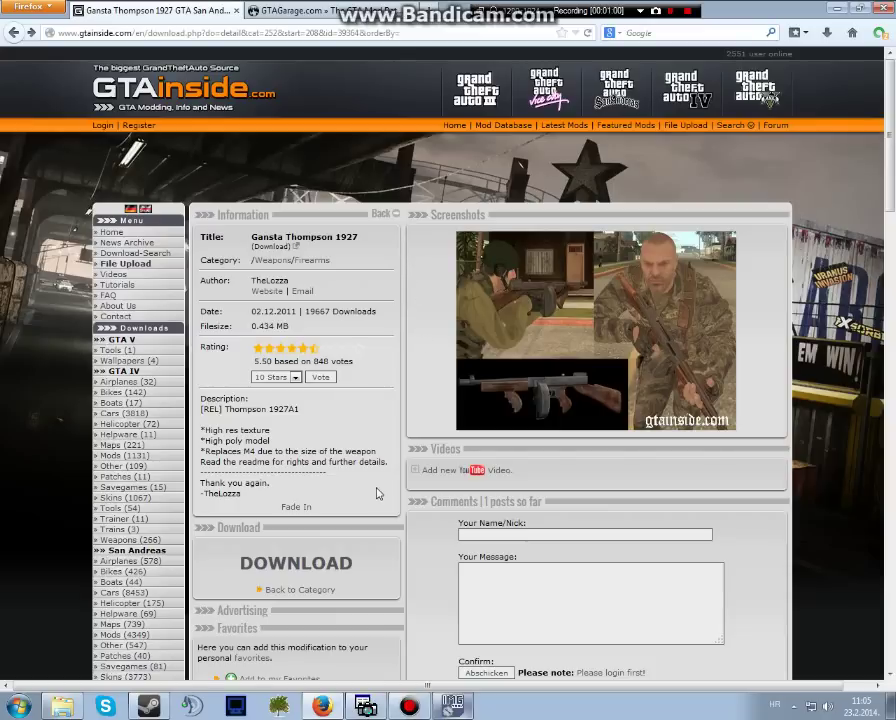
left_click(296, 563)
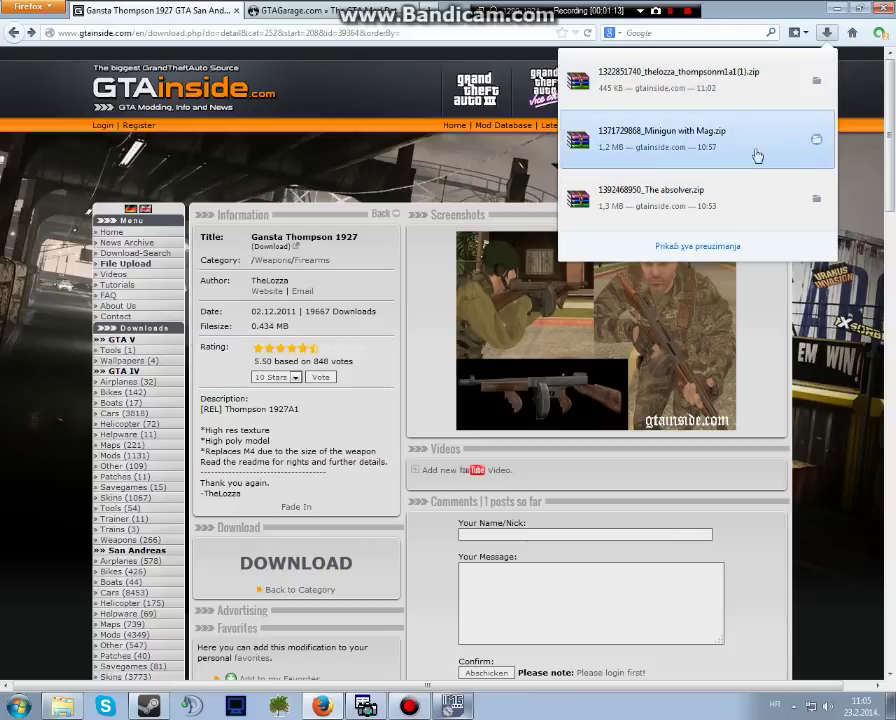
left_click(828, 34)
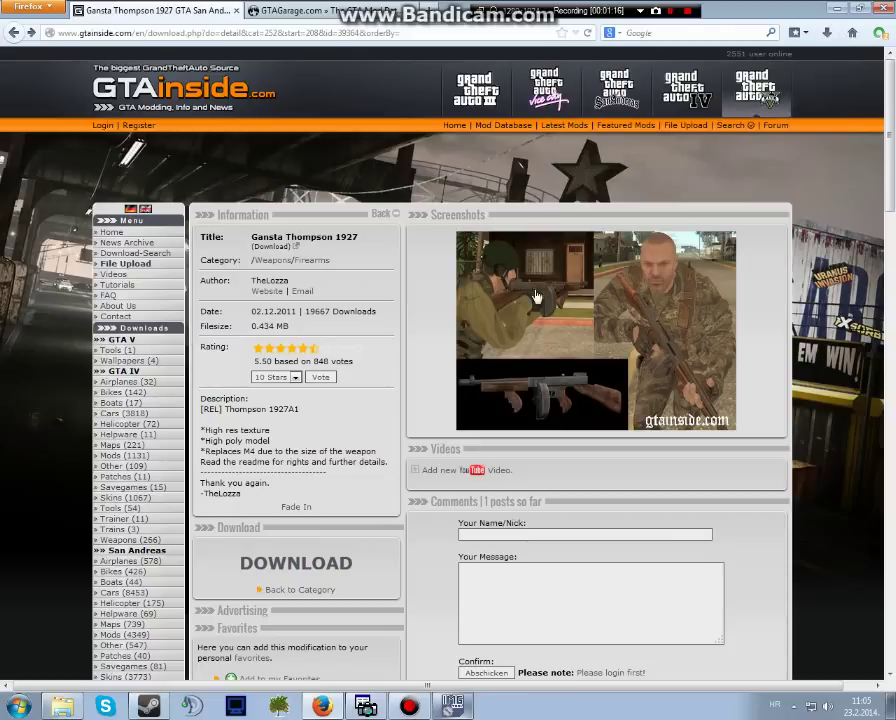
- Open the skinovi i modovi folder inside SAMP and examine the DFF and TXD file pairs for desert_eagle, m4 and minigun
left_click(70, 707)
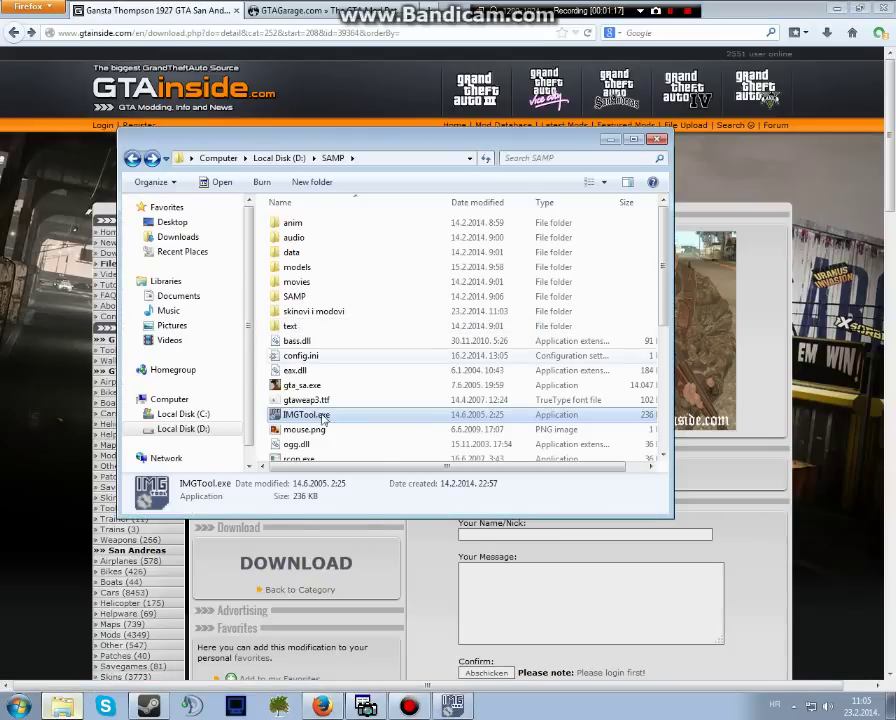
double_click(337, 316)
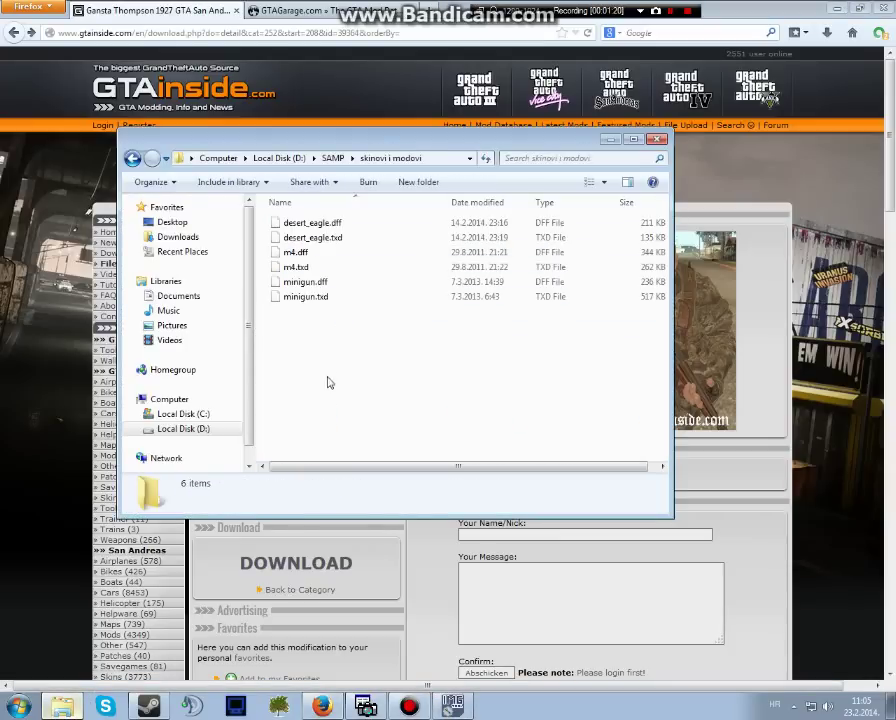
left_click(342, 240)
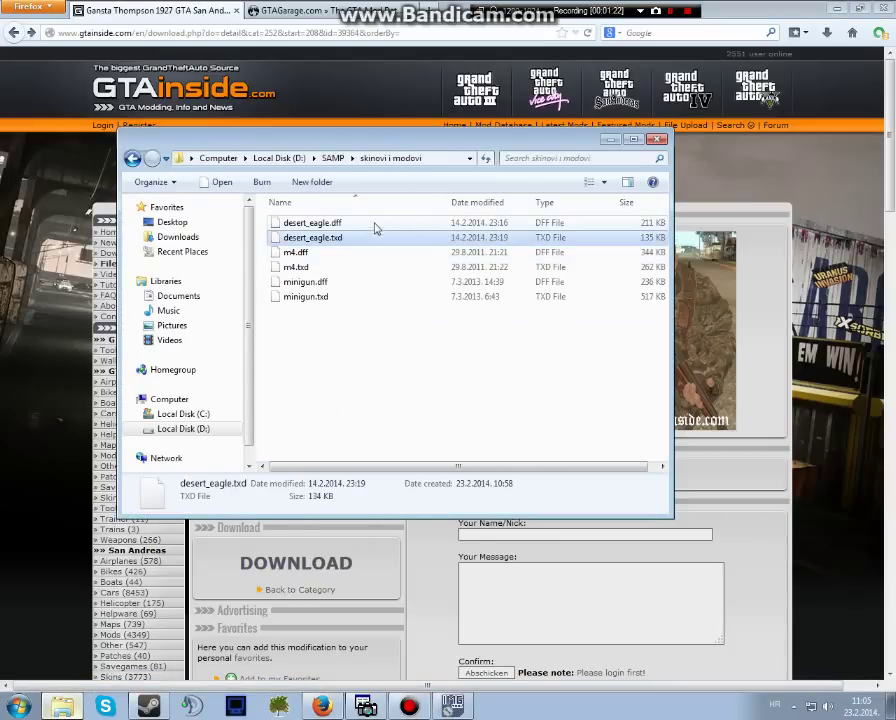
left_click(364, 224)
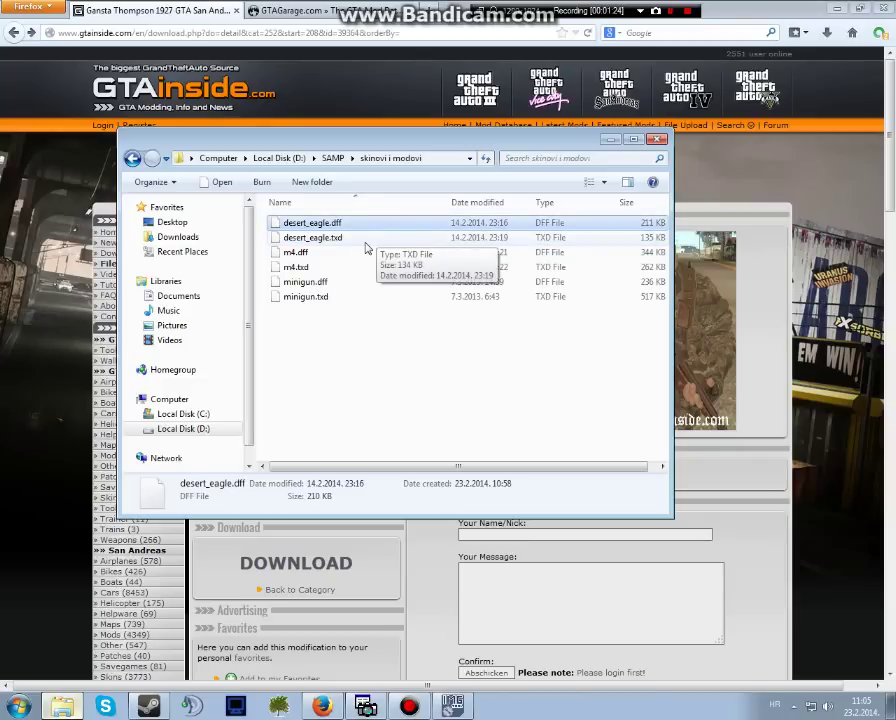
left_click(364, 240)
left_click(348, 346)
left_click(298, 253)
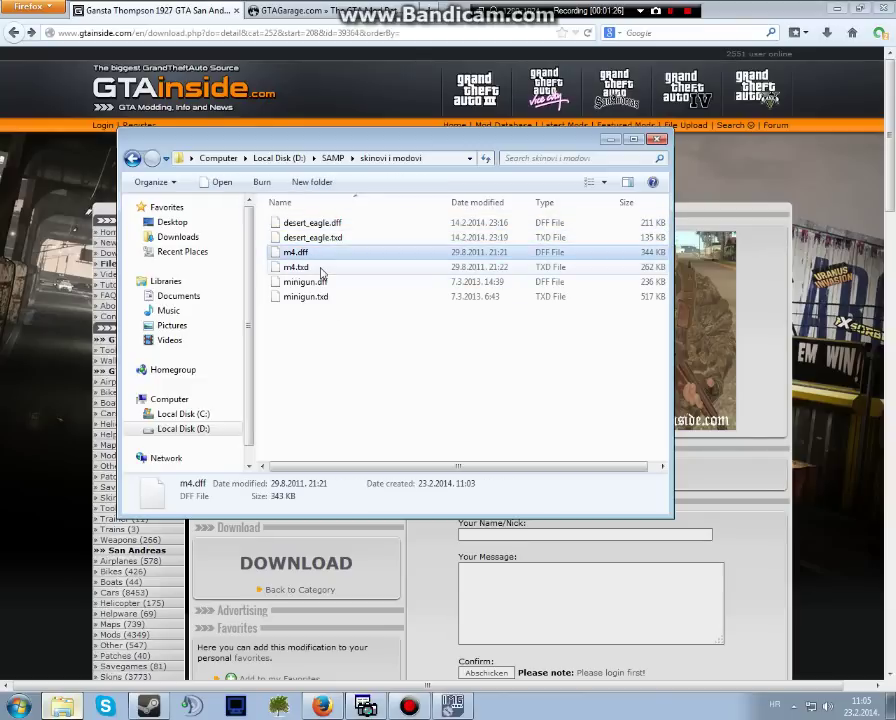
left_click(322, 268)
left_click(327, 318)
left_click(322, 296)
left_click(322, 282)
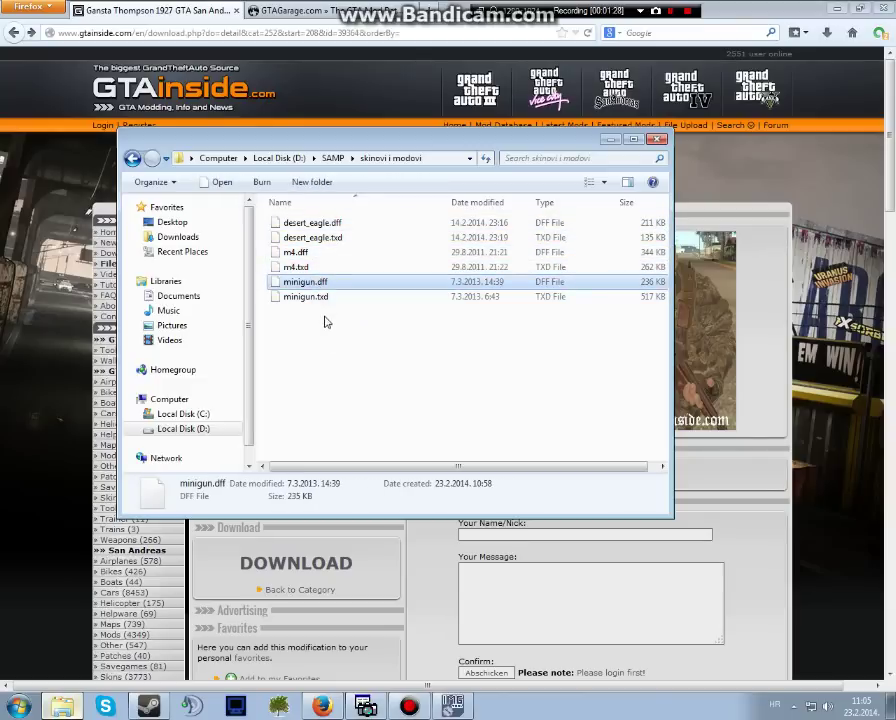
left_click(325, 320)
left_click(300, 223)
left_click(326, 352)
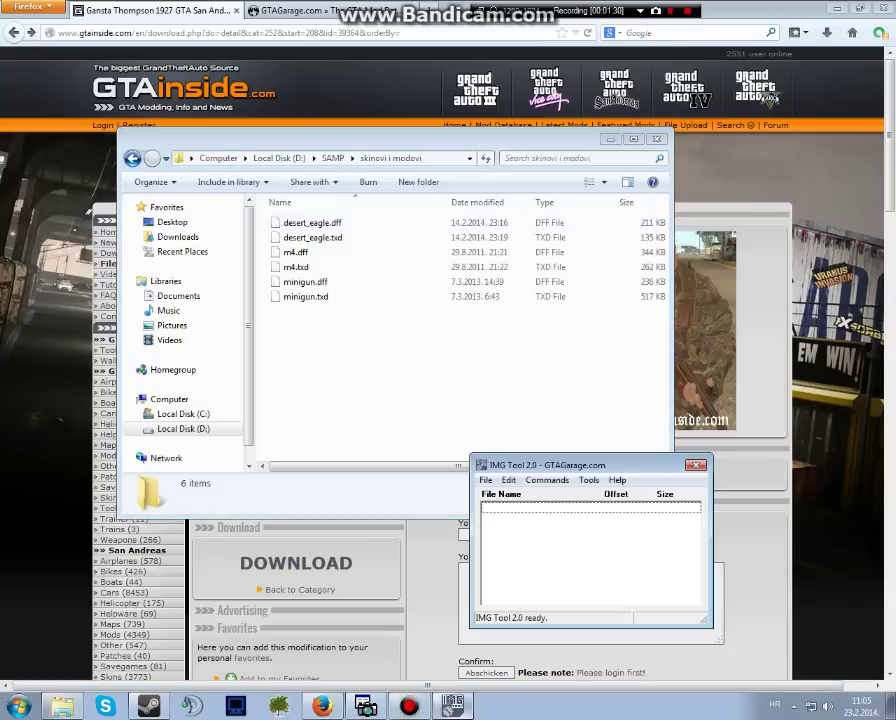
- Switch to IMG Tool 2.0 and open the gta3.img archive from the models folder inside SAMP
left_click_drag(515, 470, 368, 322)
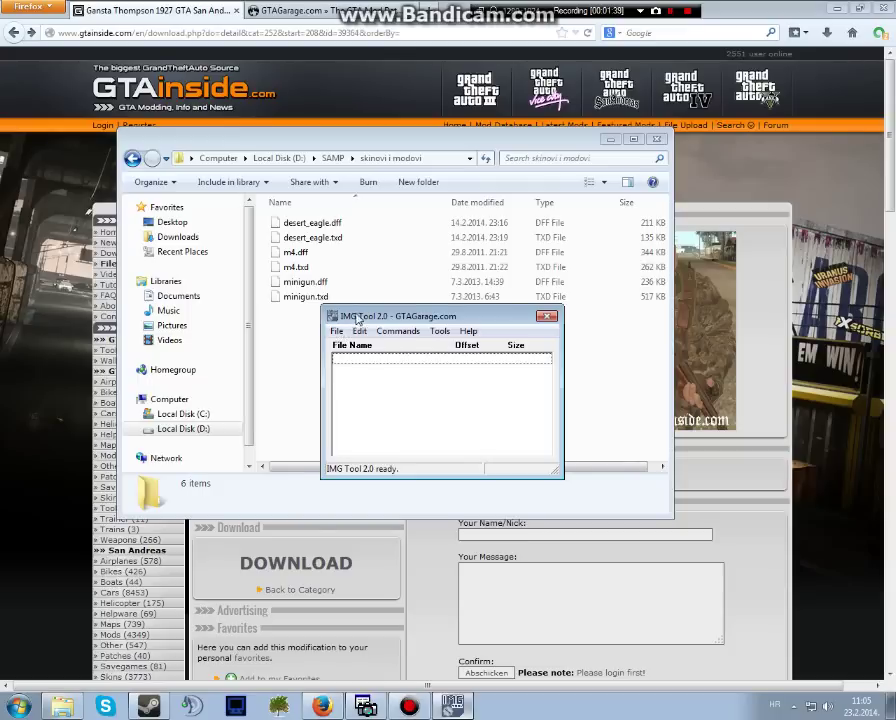
left_click_drag(357, 318, 385, 340)
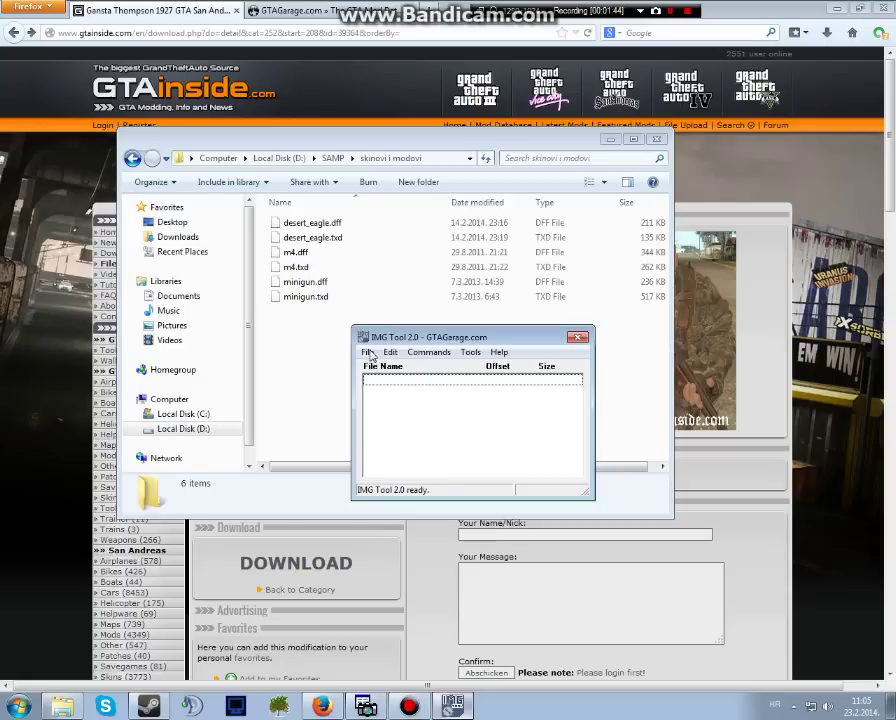
left_click(369, 353)
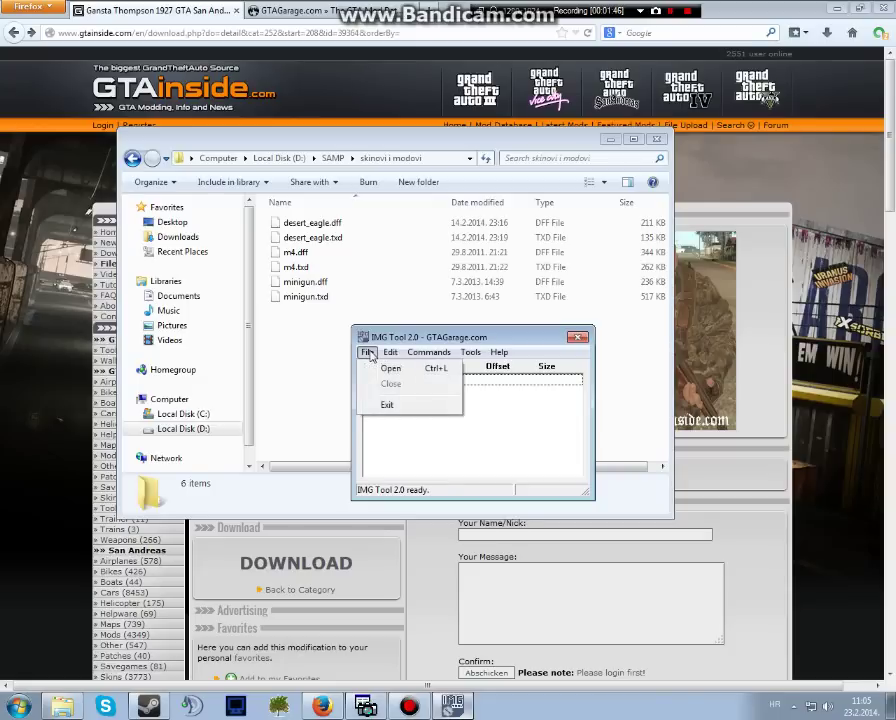
mouse_move(389, 354)
left_click(374, 368)
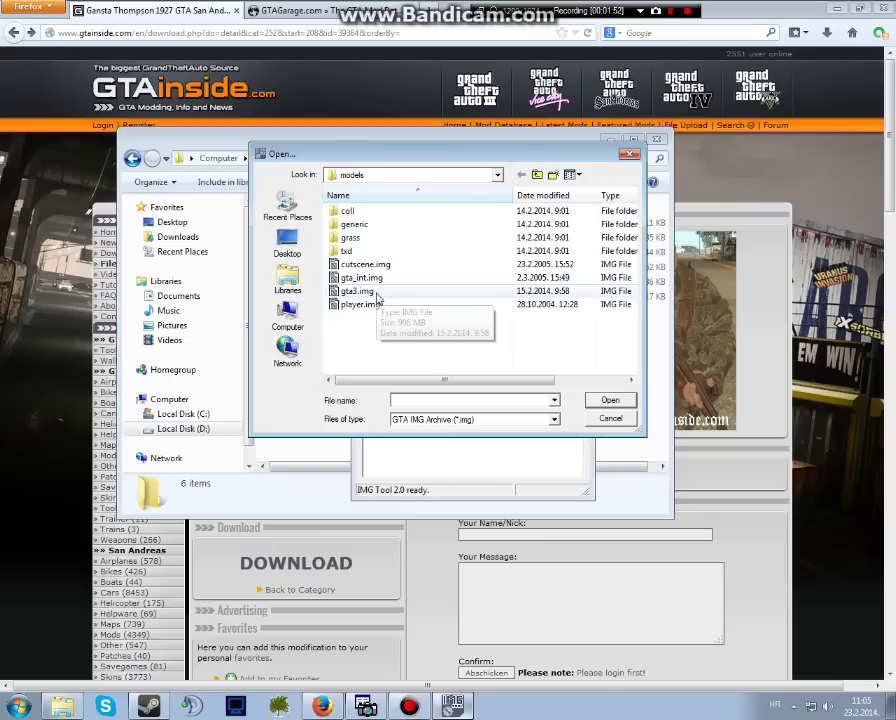
left_click(468, 176)
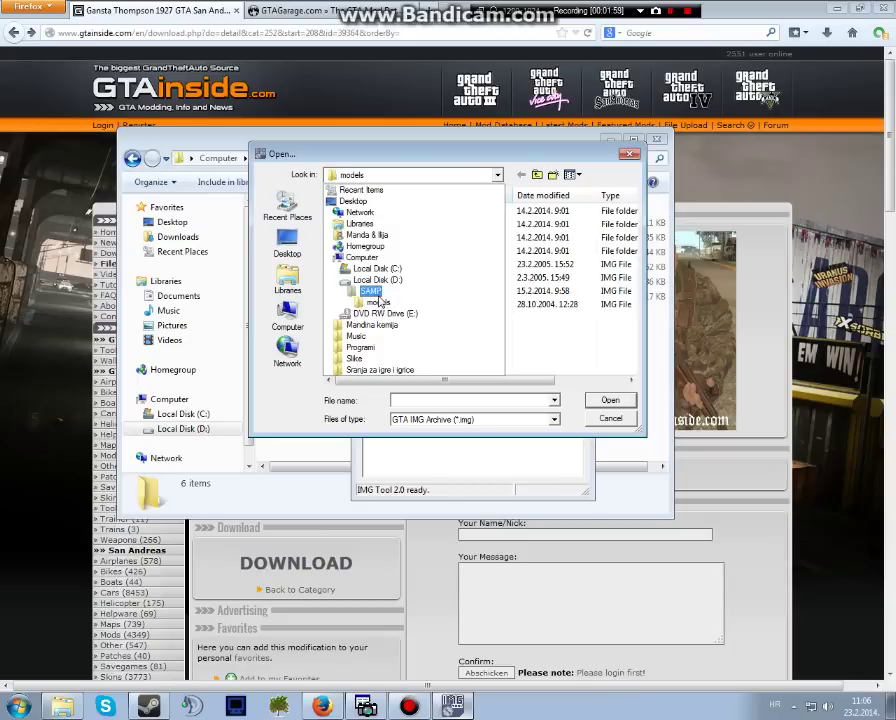
left_click(378, 300)
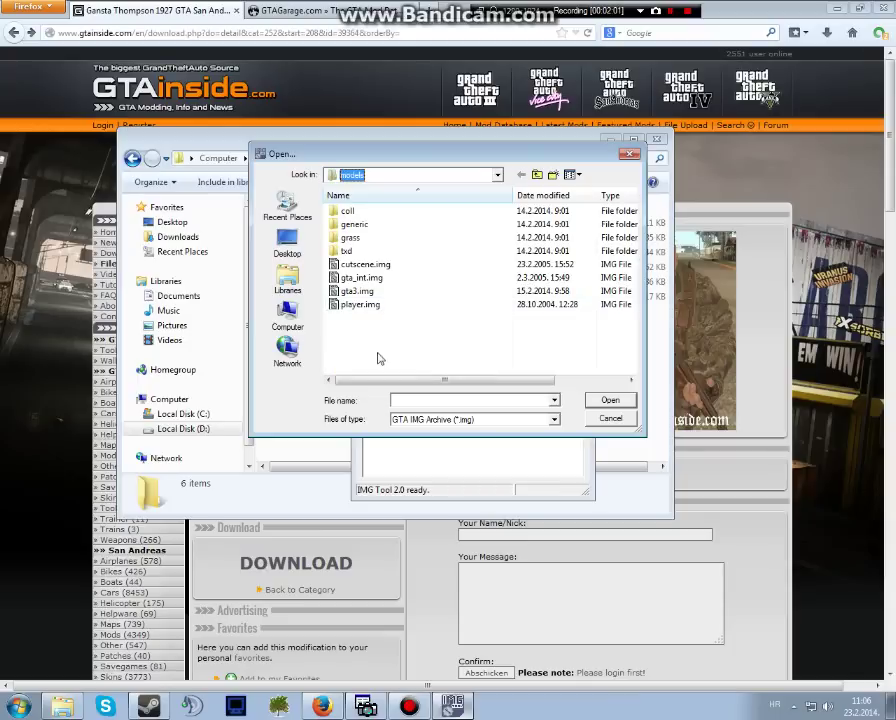
left_click(497, 176)
left_click(370, 287)
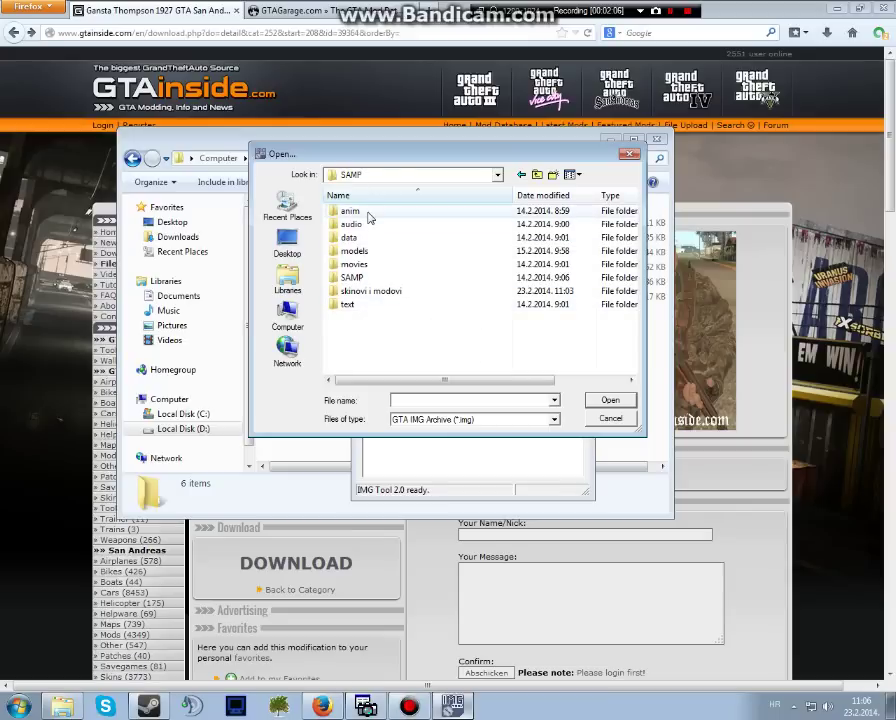
double_click(370, 251)
left_click(356, 292)
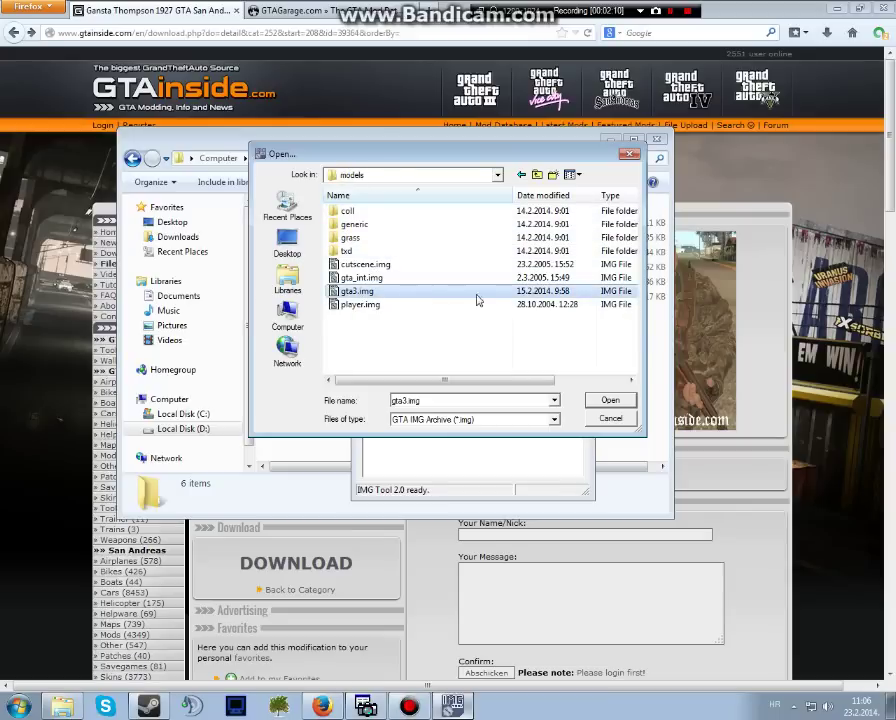
left_click(595, 399)
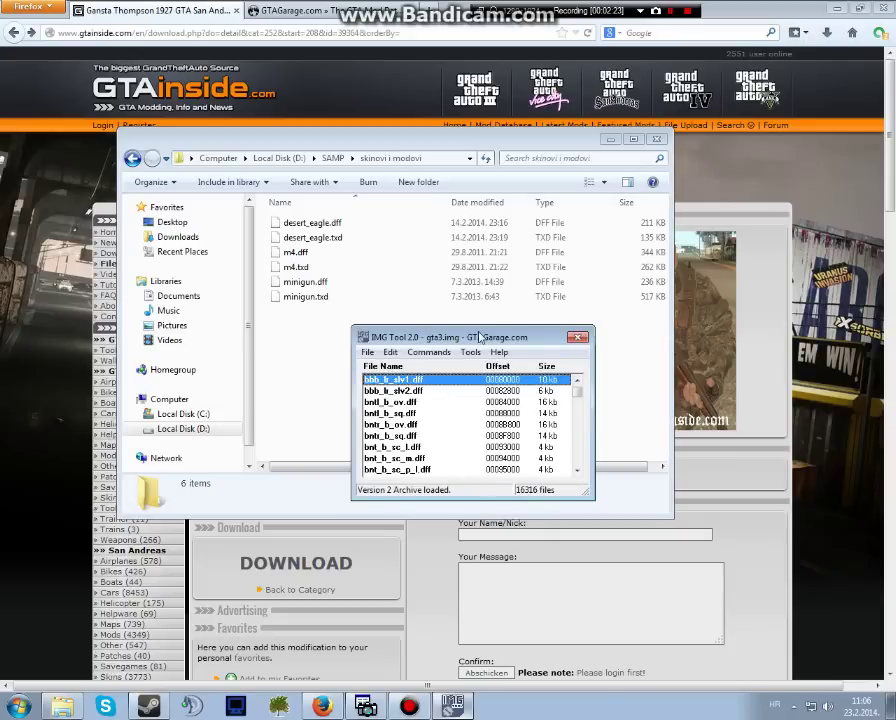
- Find the desert_eagle.dff entry in the gta3.img archive
mouse_move(478, 337)
left_mouse_down()
mouse_move(456, 265)
mouse_move(486, 333)
mouse_move(474, 332)
left_mouse_up()
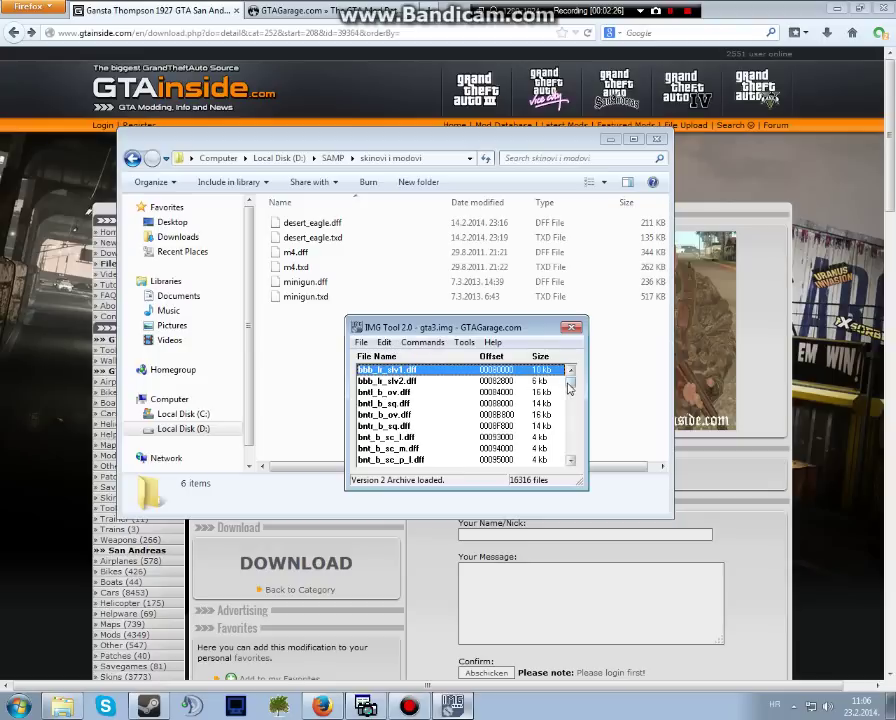
left_click_drag(570, 383, 464, 340)
left_click(385, 342)
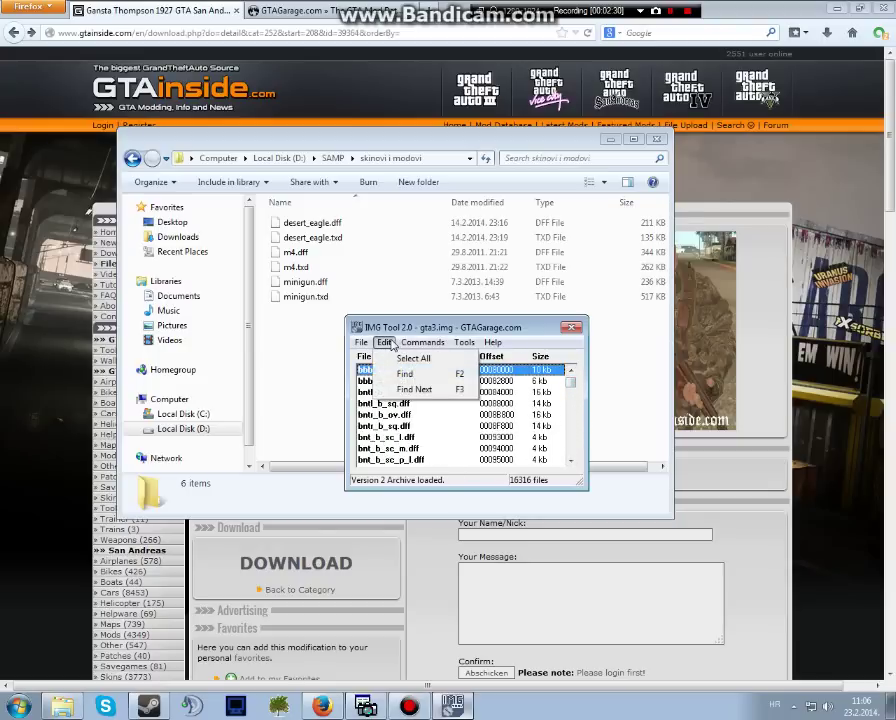
left_click(405, 373)
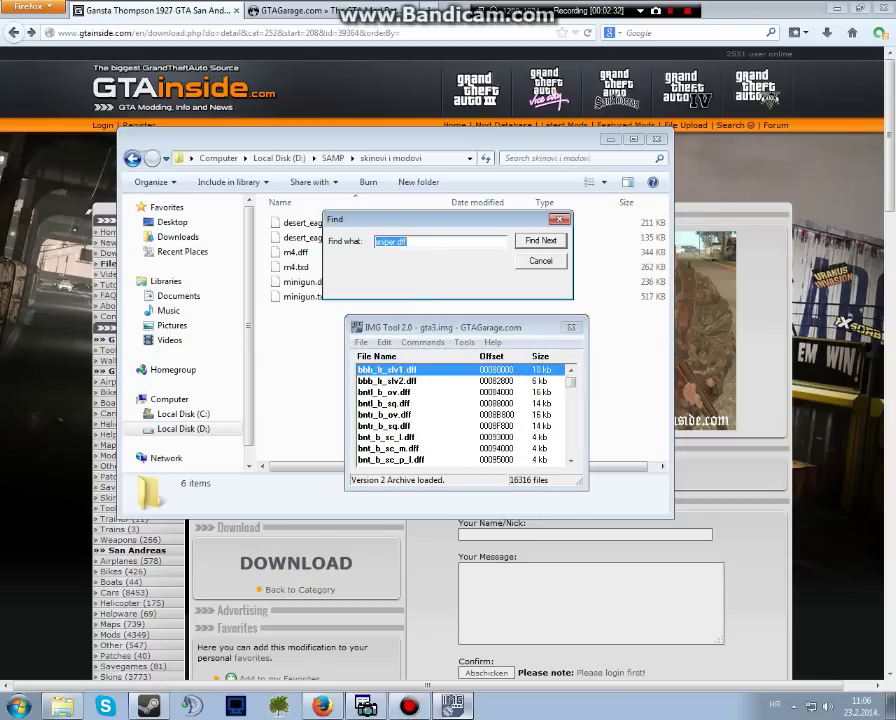
left_click_drag(418, 233, 441, 340)
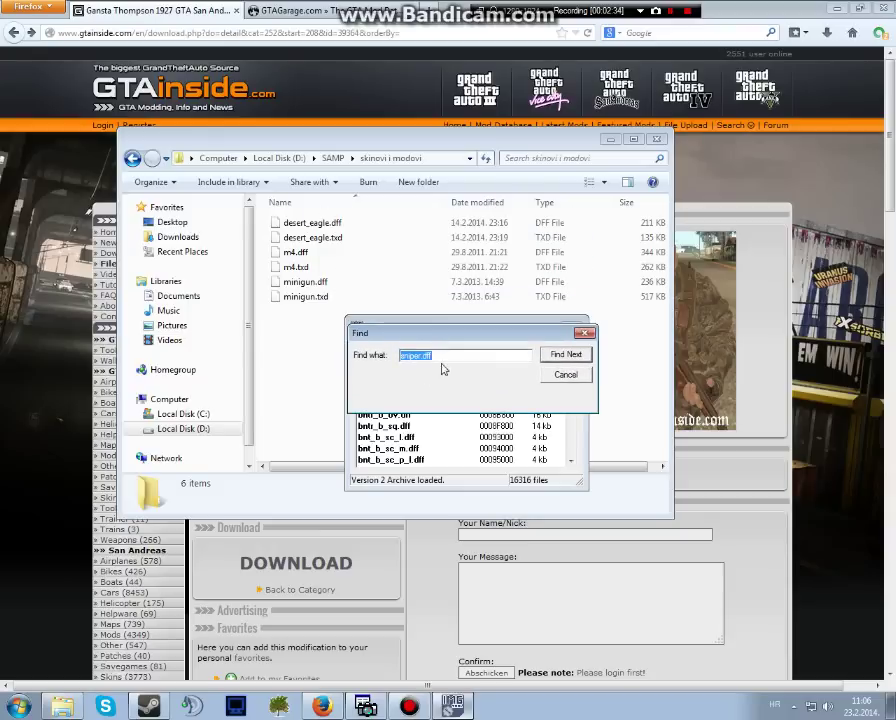
left_click(441, 357)
key("BackSpace")
key("BackSpace")
key("BackSpace")
key("BackSpace")
key("BackSpace")
type("de")
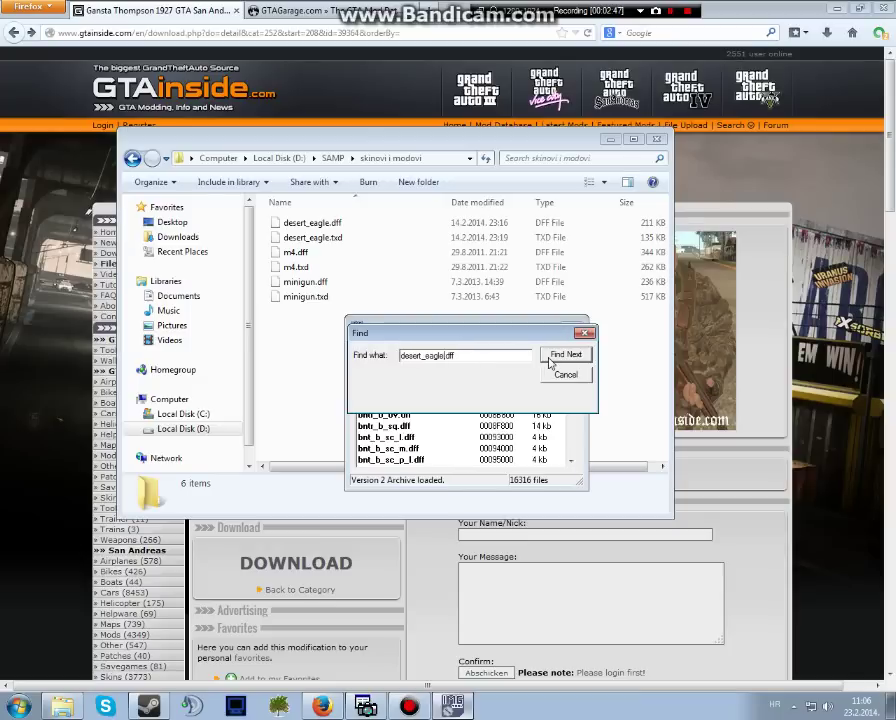
left_click(549, 358)
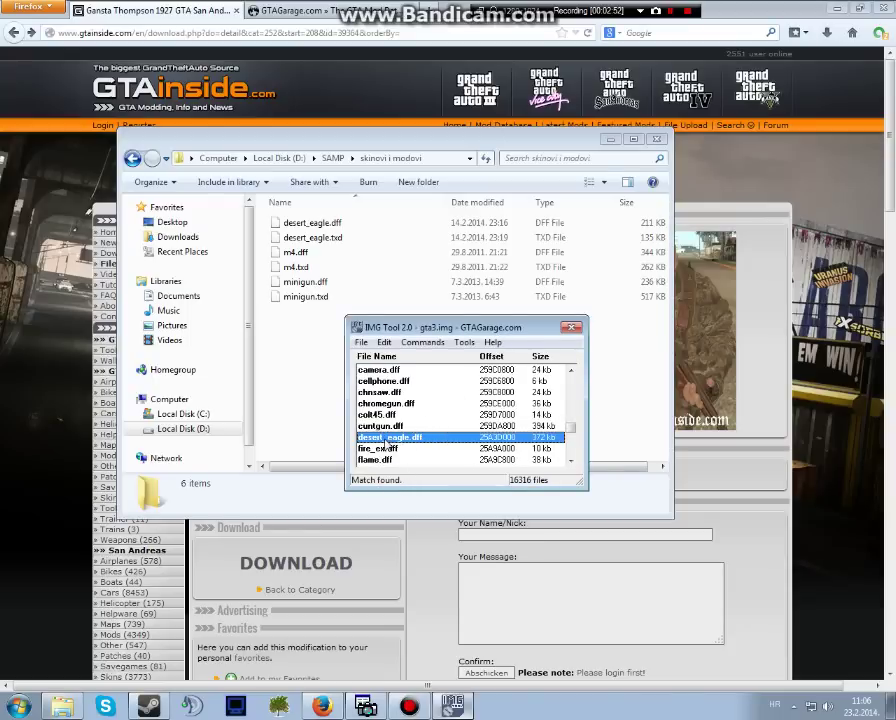
- Replace the archive's desert_eagle.dff with the desert_eagle.dff file from the skinovi i modovi folder
right_click(387, 441)
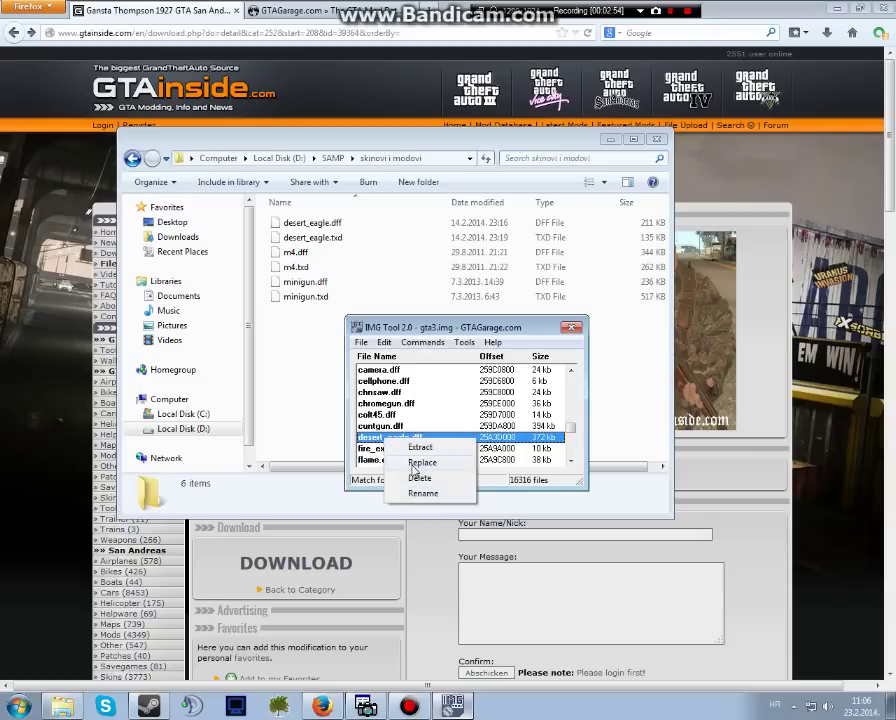
left_click(416, 462)
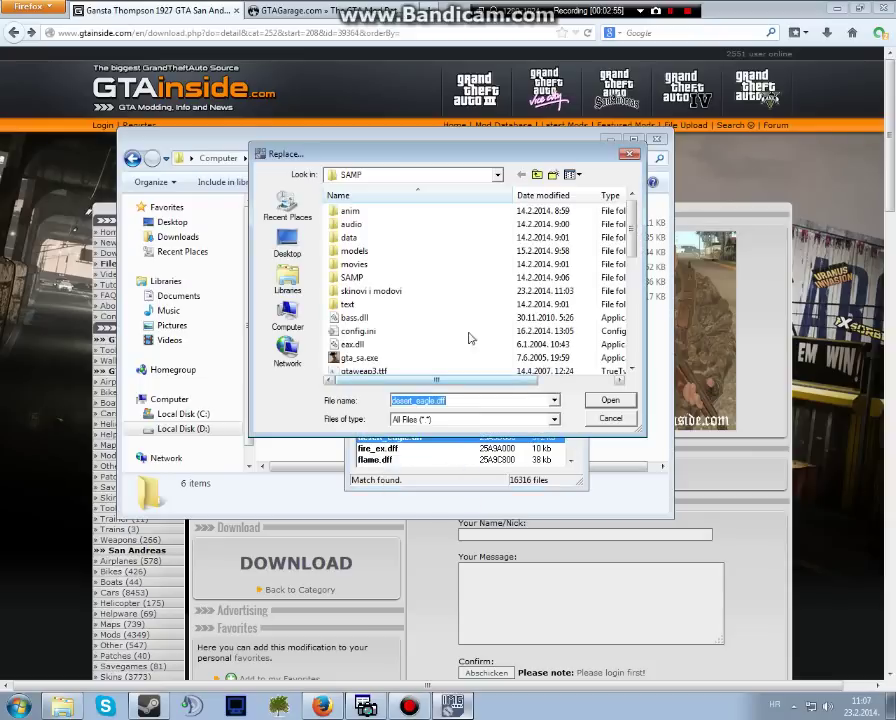
double_click(376, 291)
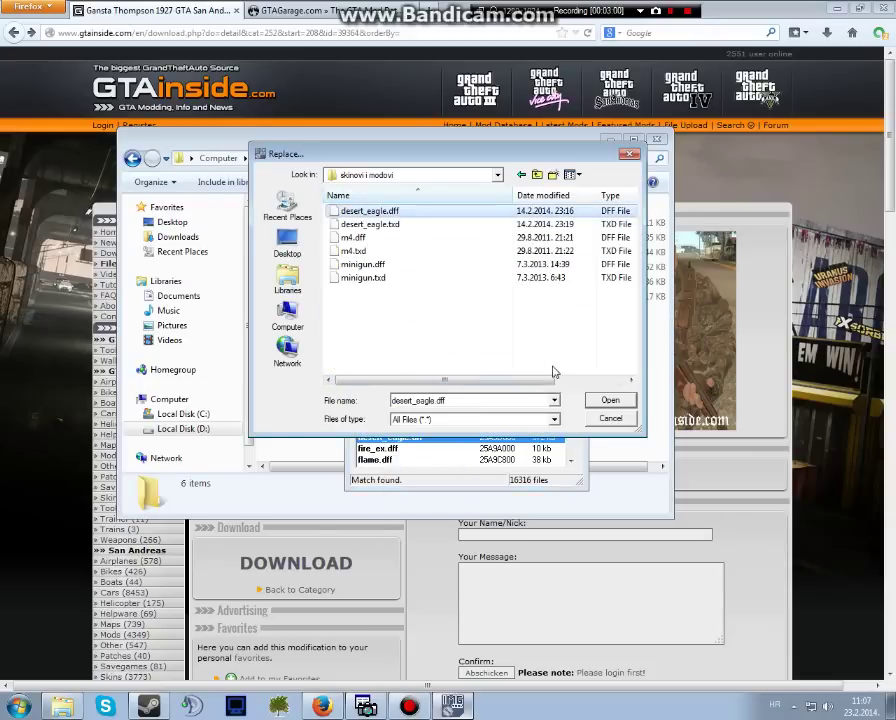
left_click(396, 210)
left_click_drag(450, 155, 468, 114)
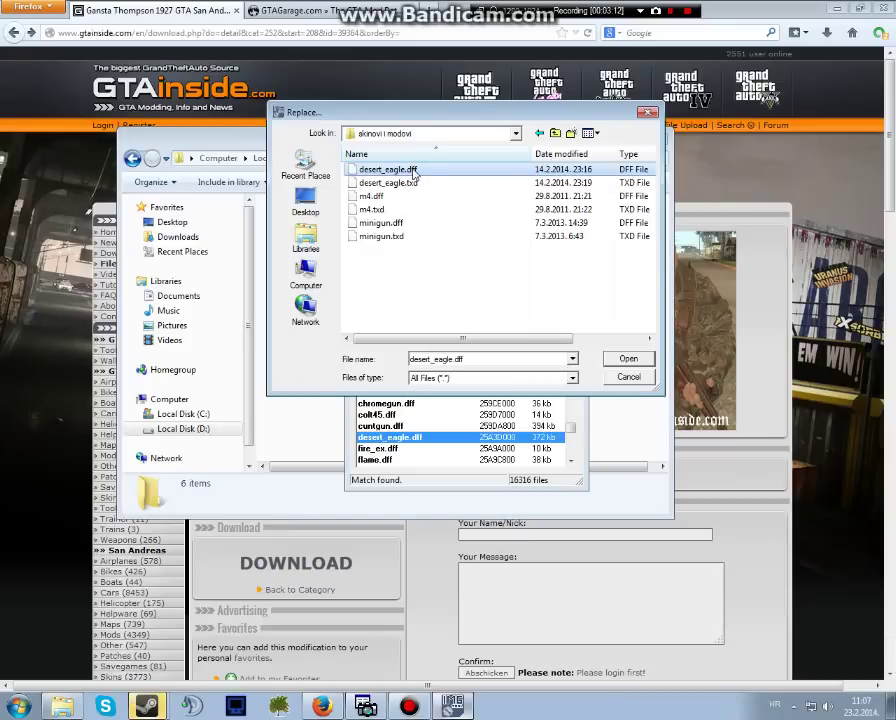
left_click_drag(428, 121, 448, 158)
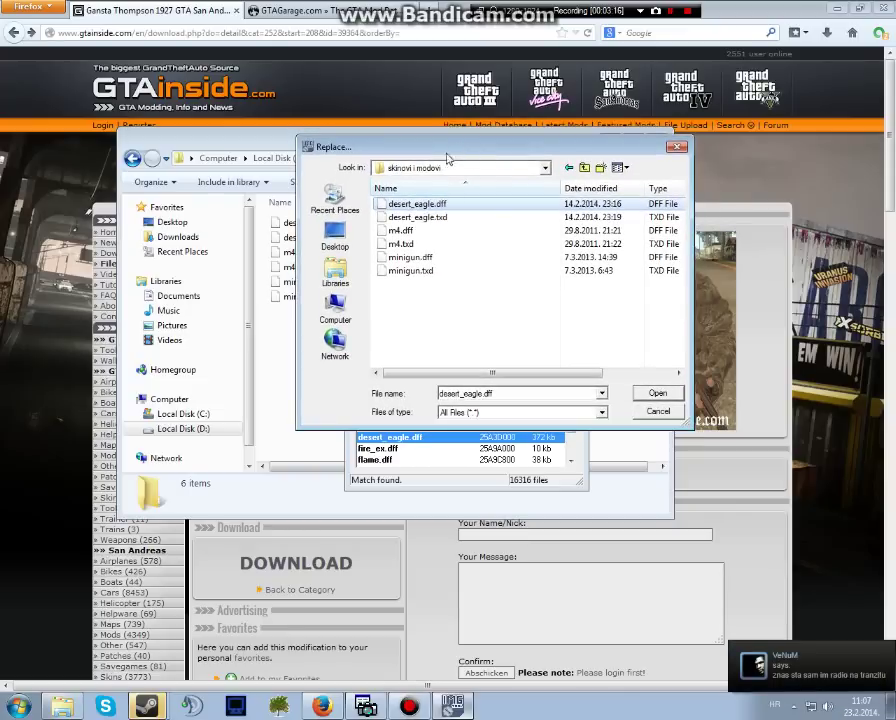
left_click(437, 205)
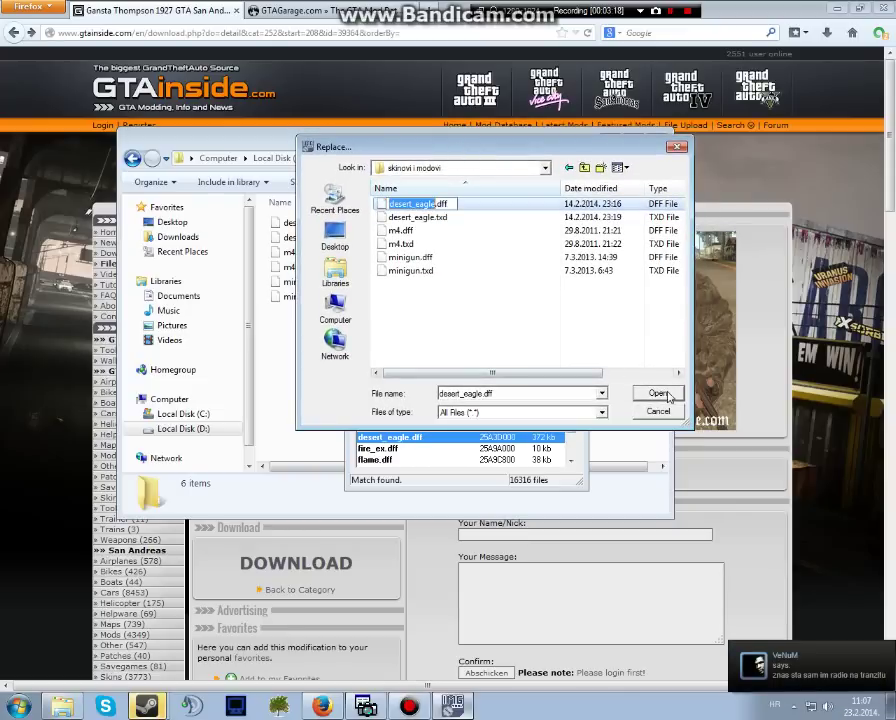
left_click(508, 210)
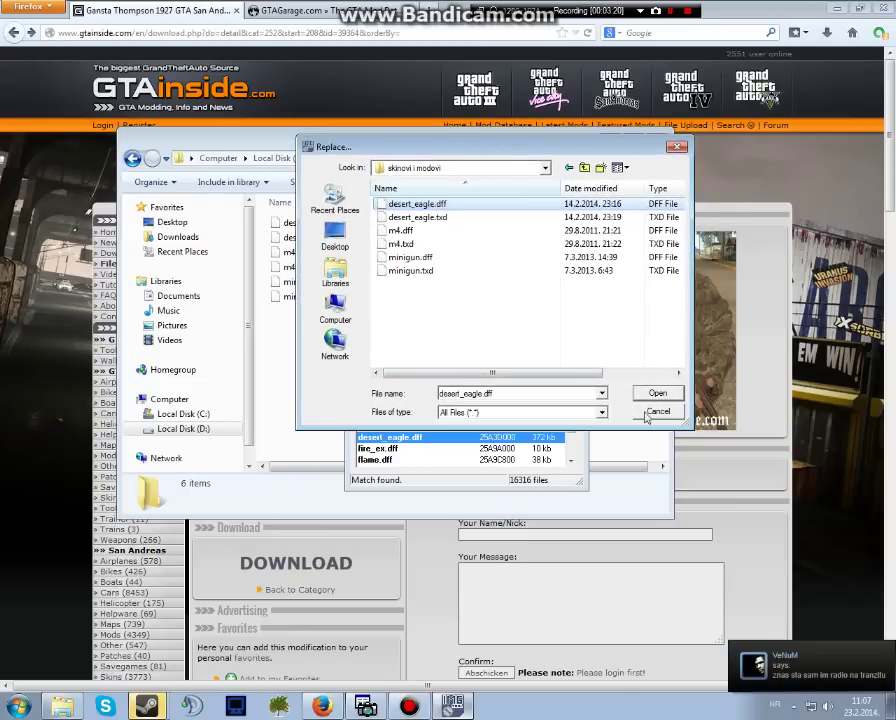
left_click(657, 395)
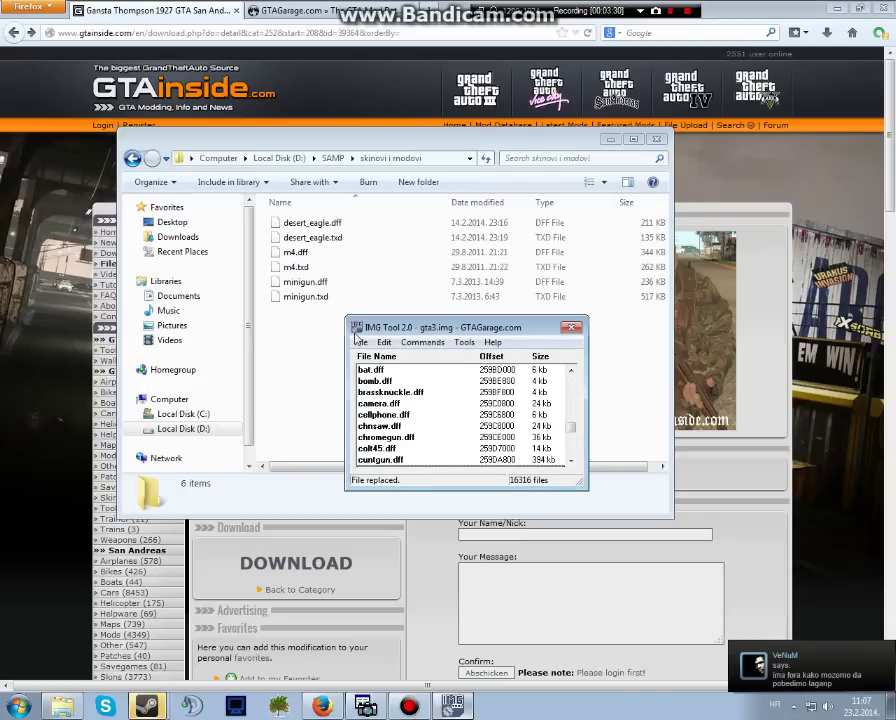
- Find the desert_eagle.txd entry in the gta3.img archive
key("d")
left_click(404, 343)
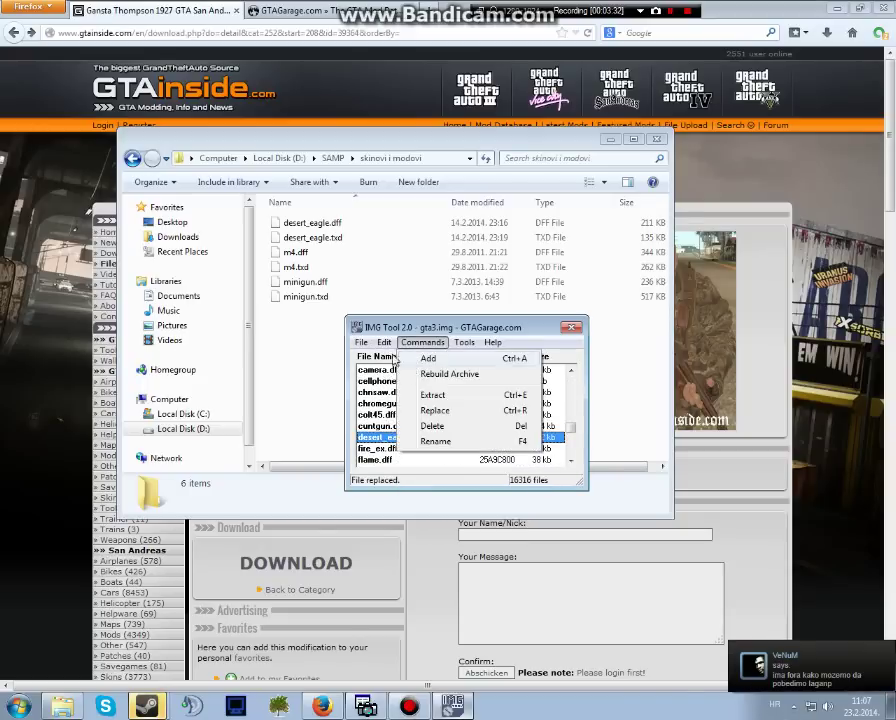
left_click(400, 372)
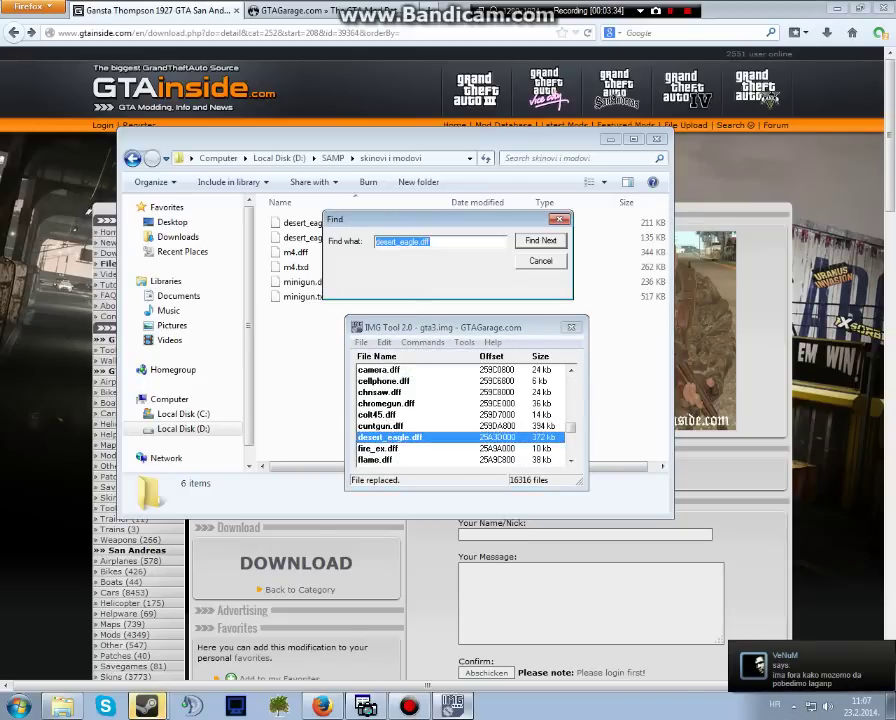
key("End")
key("BackSpace")
key("BackSpace")
key("BackSpace")
type("t")
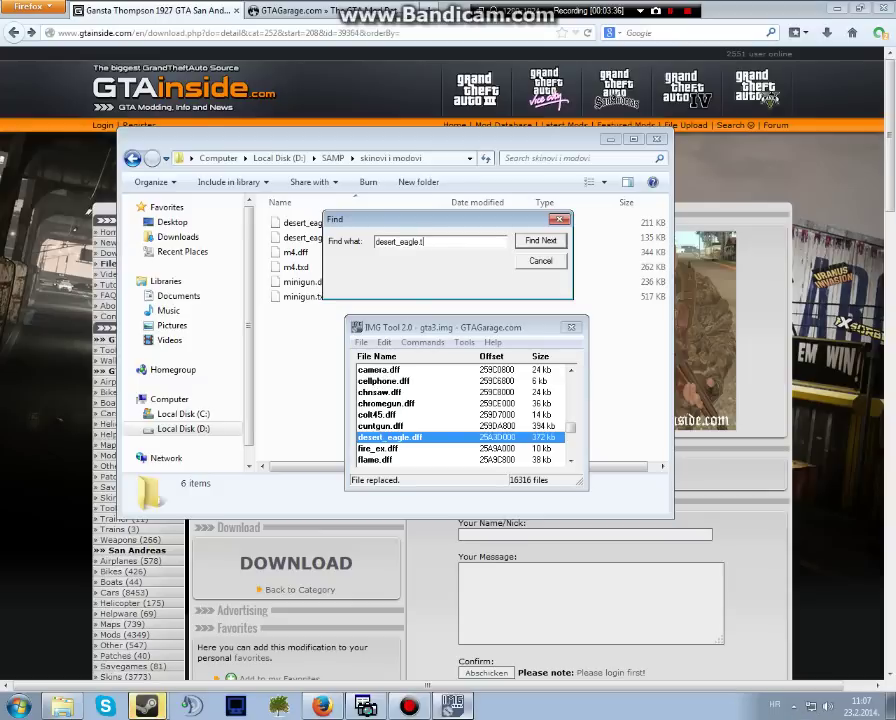
left_click(540, 240)
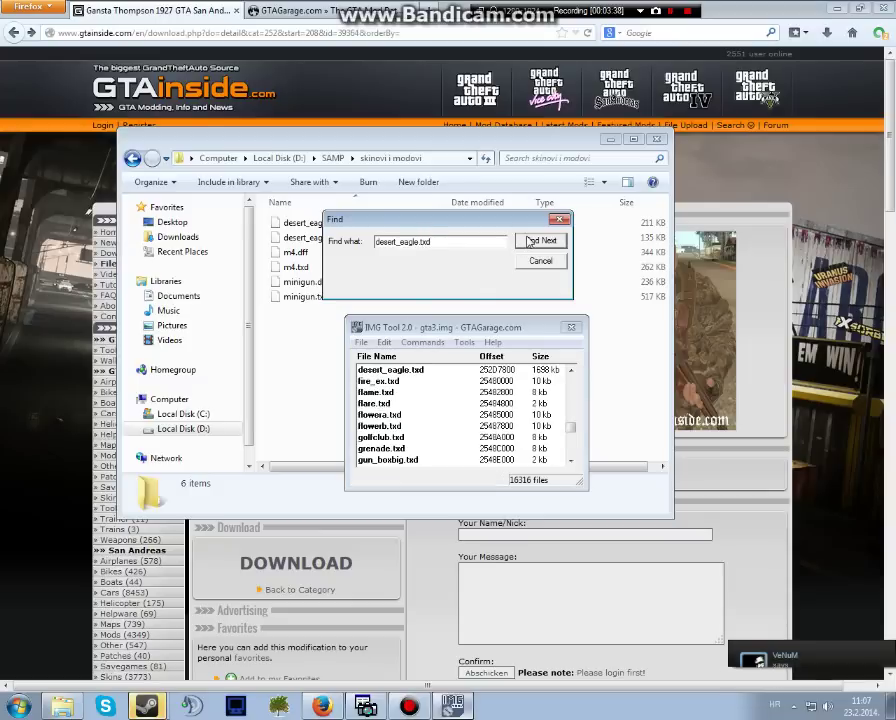
key("Escape")
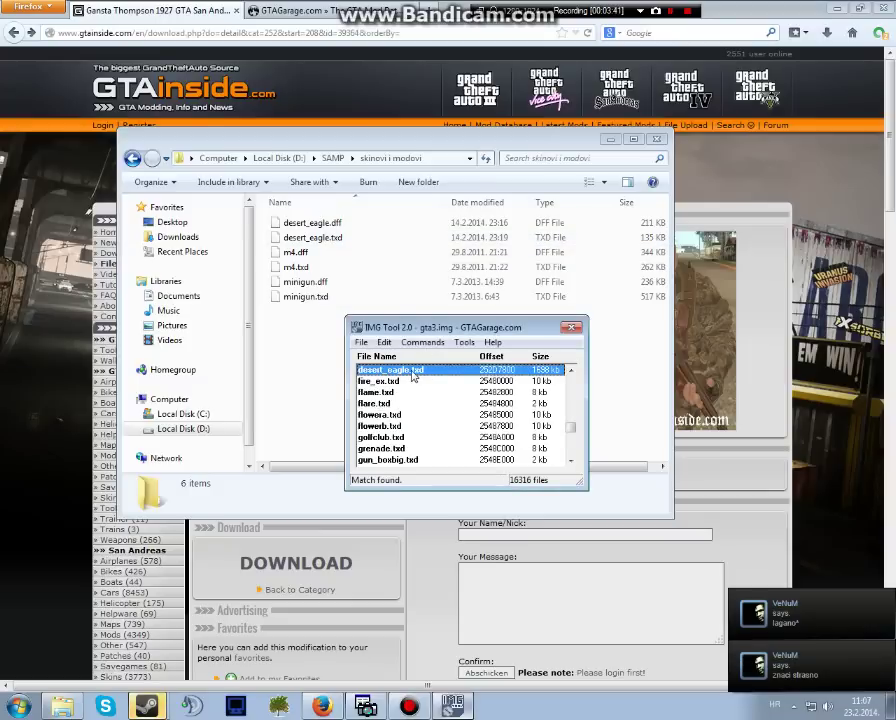
- Replace the archive's desert_eagle.txd with the desert_eagle.txd file from the skinovi i modovi folder
right_click(400, 372)
left_click(432, 390)
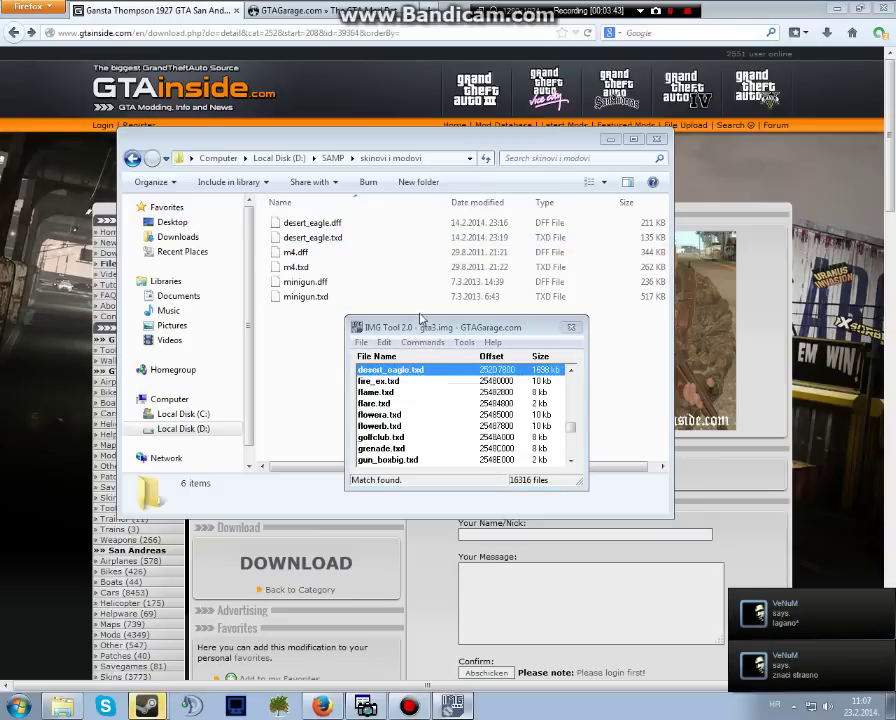
left_click(455, 218)
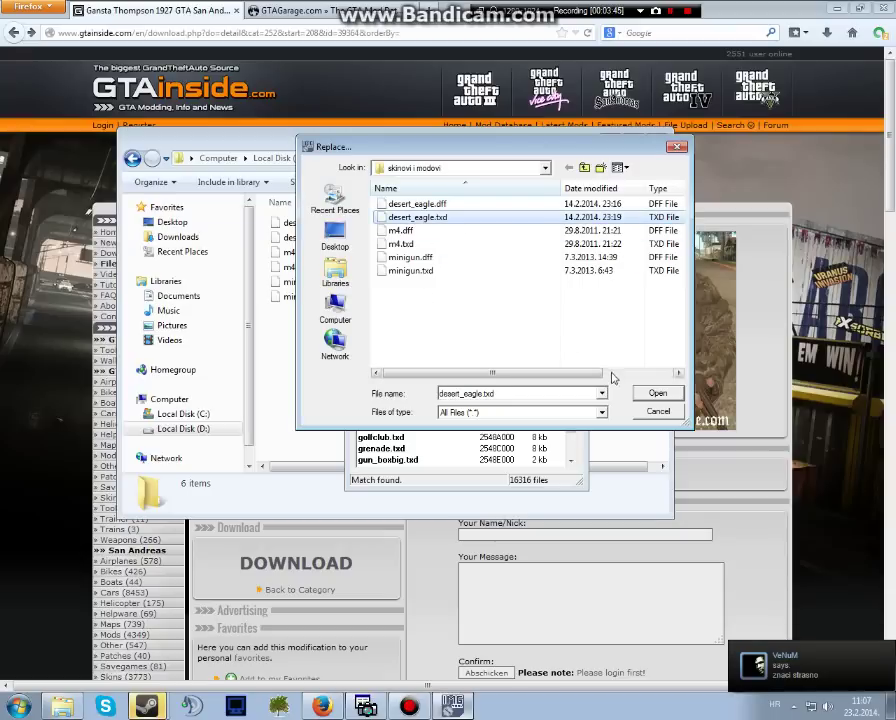
left_click(655, 394)
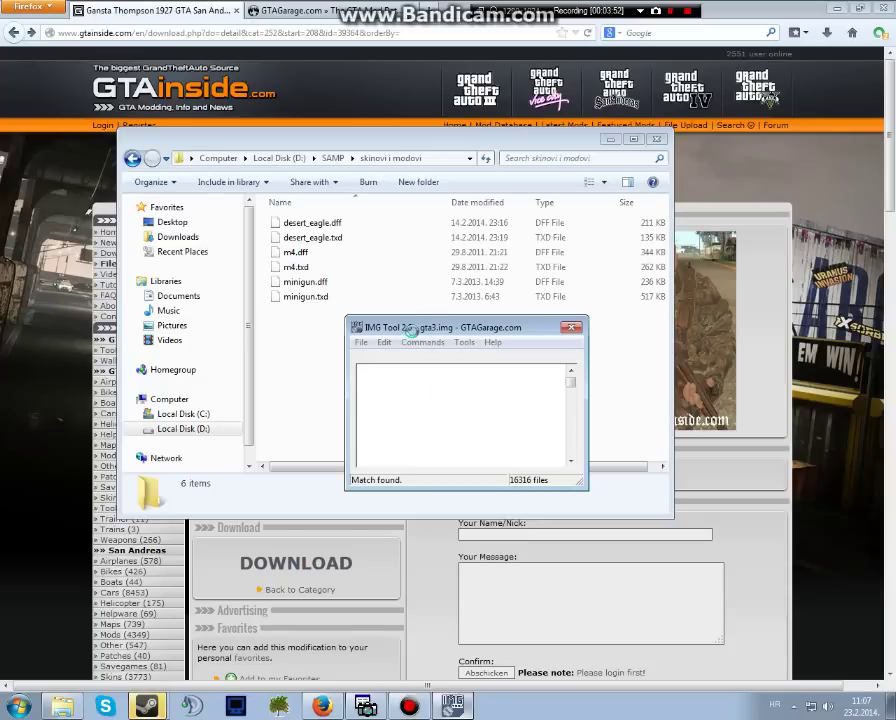
scroll(468, 389, "down", 1)
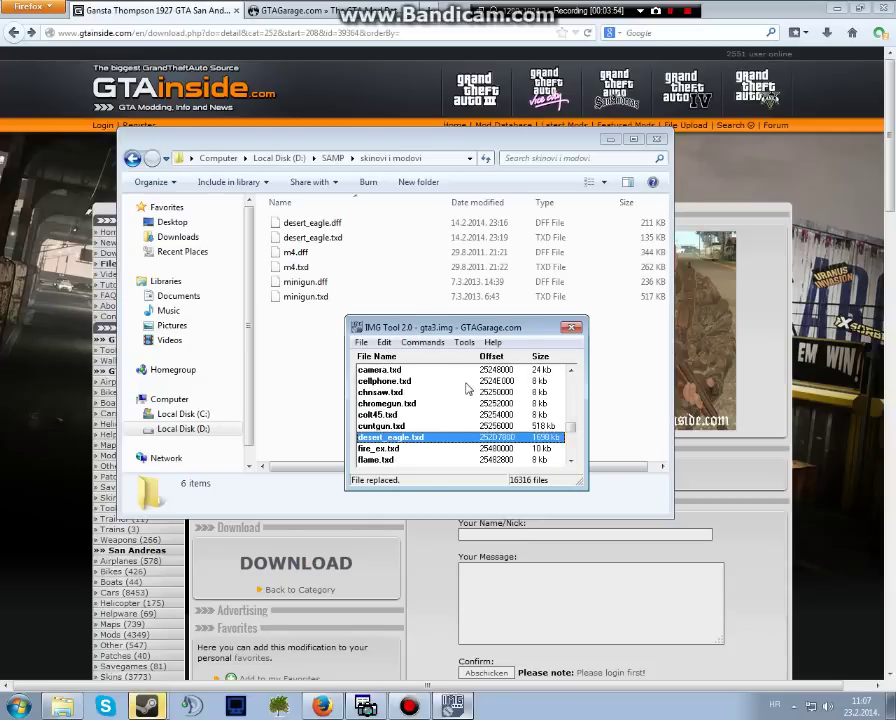
- Find the m4.txd entry in the gta3.img archive
left_click(384, 342)
left_click(398, 372)
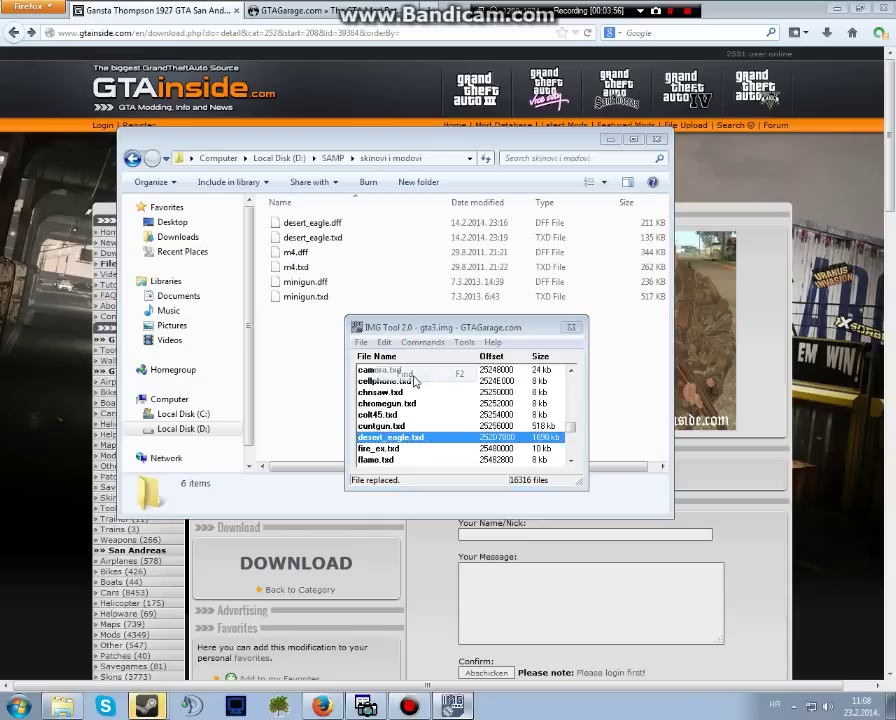
left_click_drag(445, 224, 503, 333)
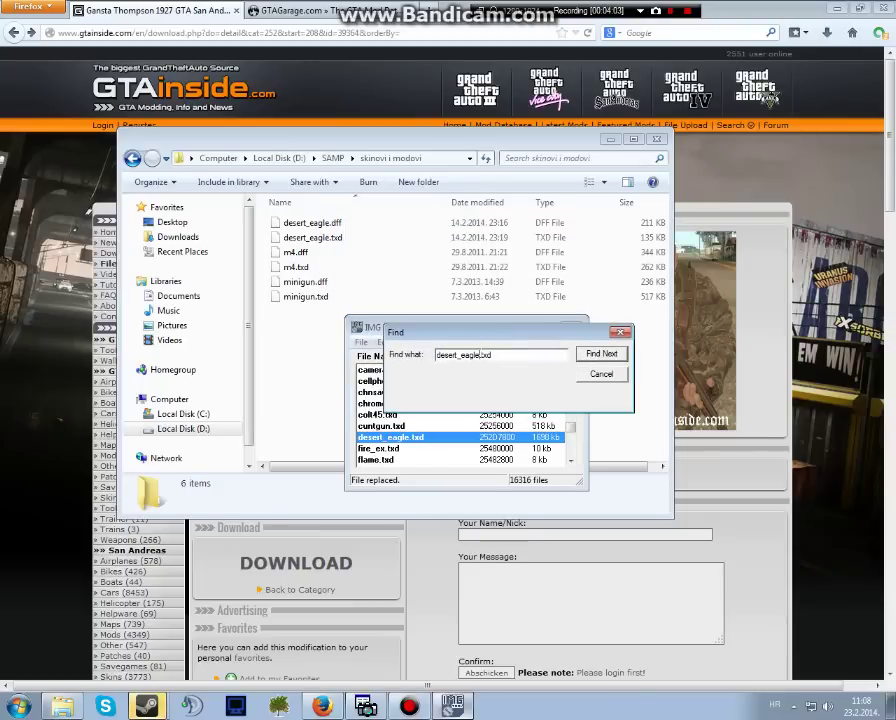
key("BackSpace")
key("BackSpace")
key("BackSpace")
key("BackSpace")
key("BackSpace")
key("BackSpace")
key("BackSpace")
key("BackSpace")
key("BackSpace")
key("BackSpace")
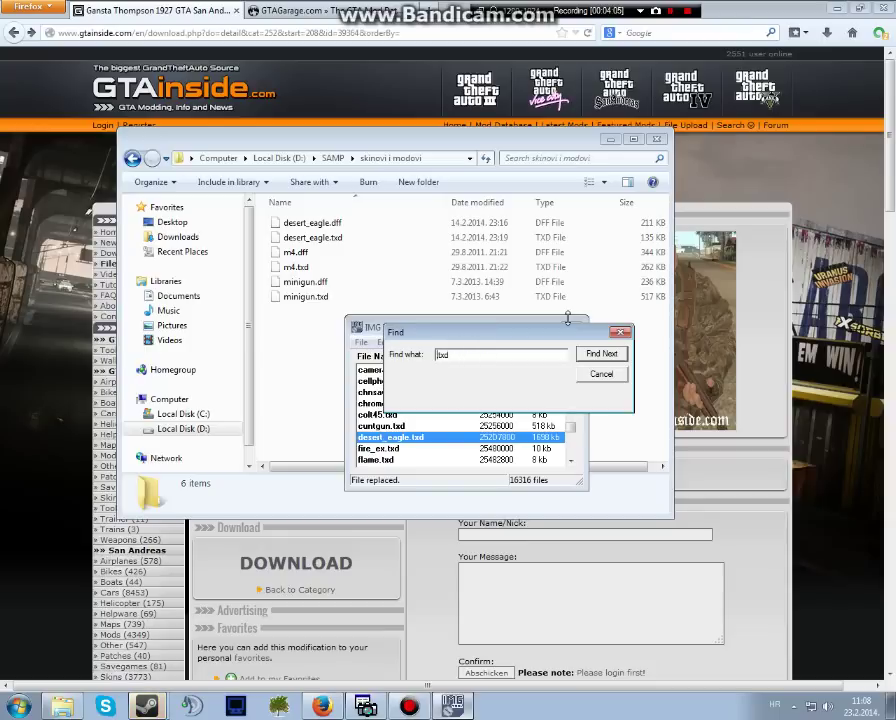
type("m4.")
key("Return")
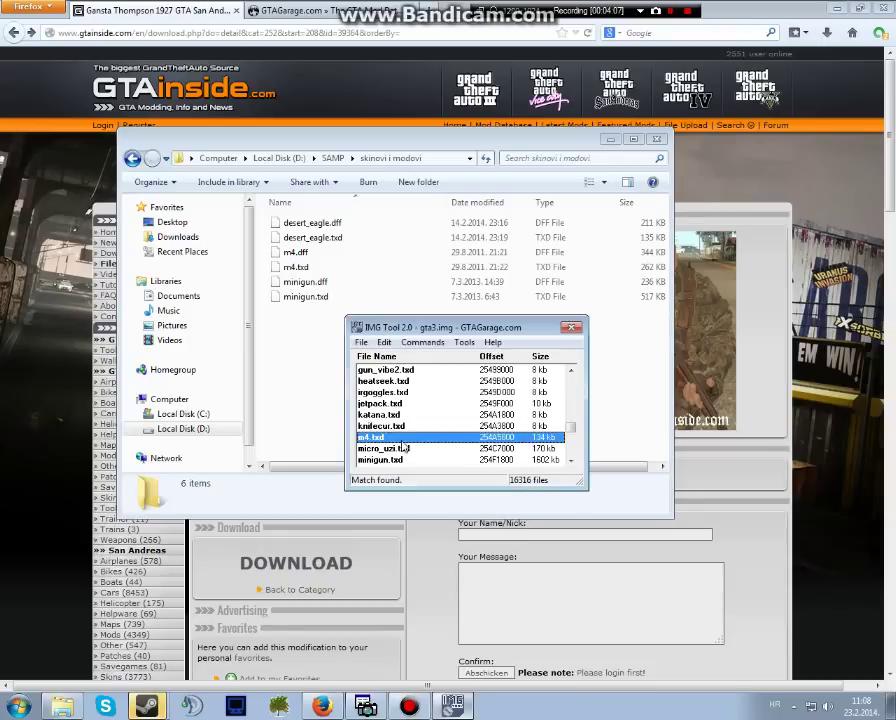
- Replace the archive's m4.txd with the m4.txd file from the skinovi i modovi folder
right_click(382, 440)
left_click(414, 461)
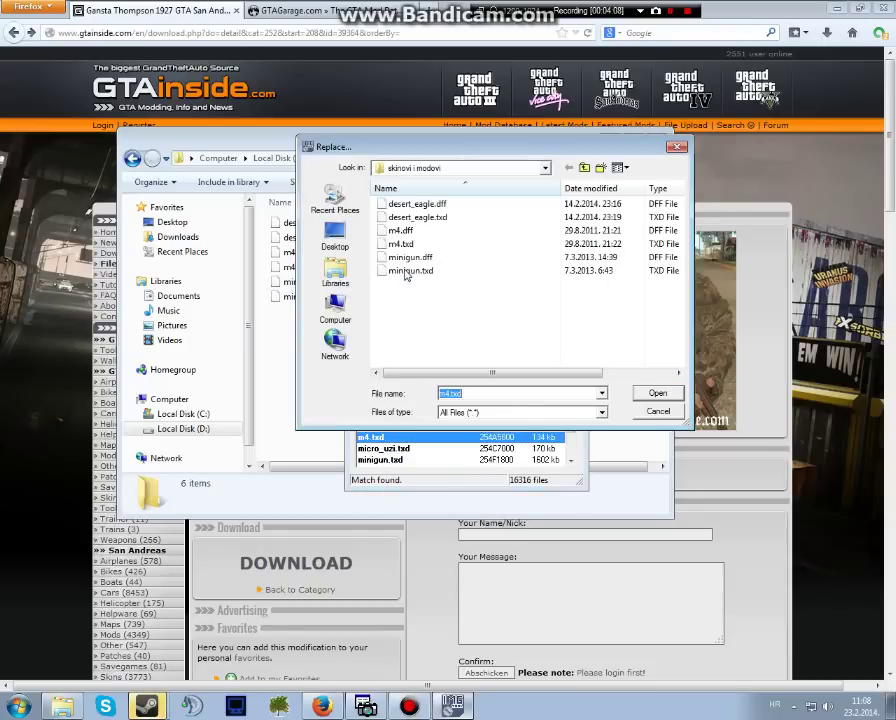
left_click(424, 244)
left_click(657, 393)
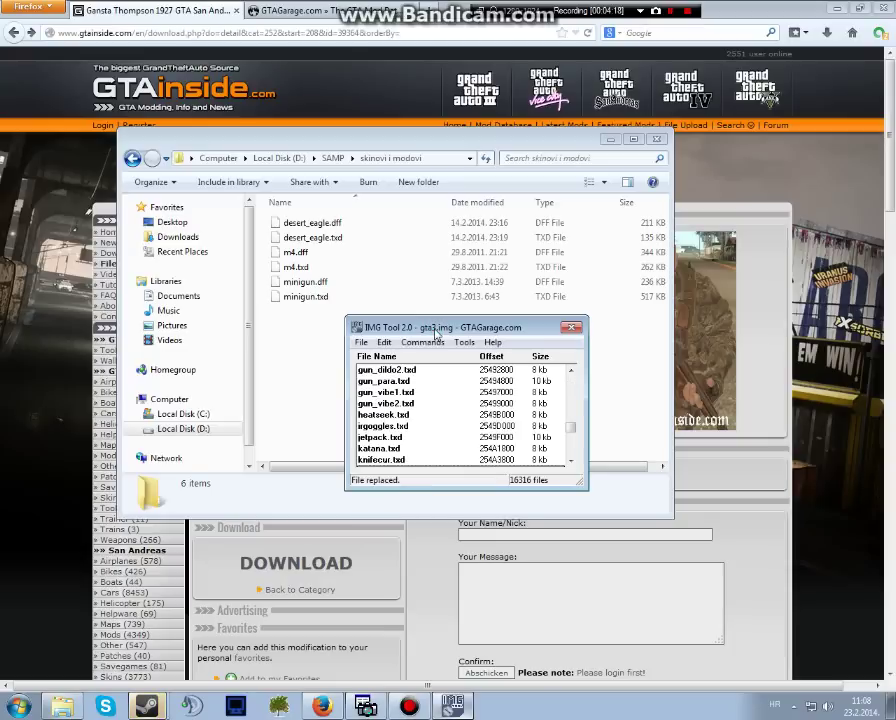
- Find the m4.dff entry in the archive and replace it with m4.dff from the skinovi i modovi folder
left_click(384, 342)
left_click(408, 374)
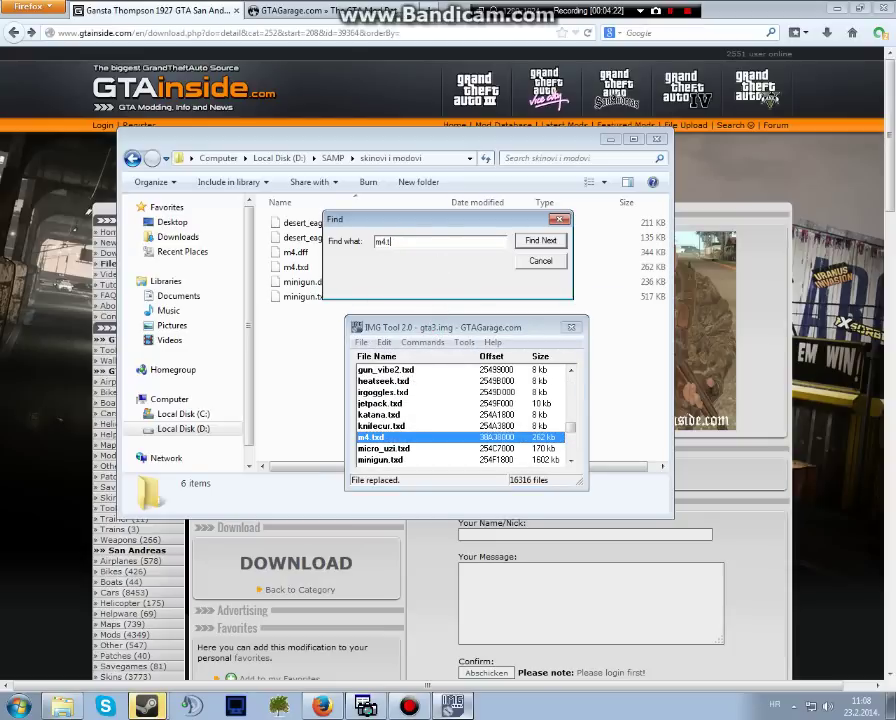
type("dff")
key("Return")
right_click(376, 437)
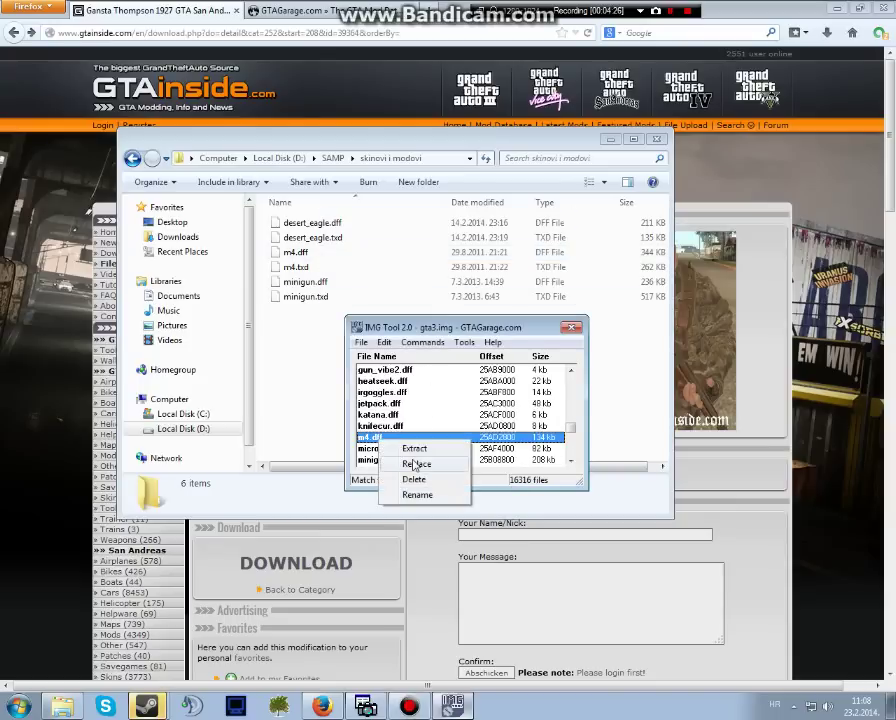
left_click(414, 464)
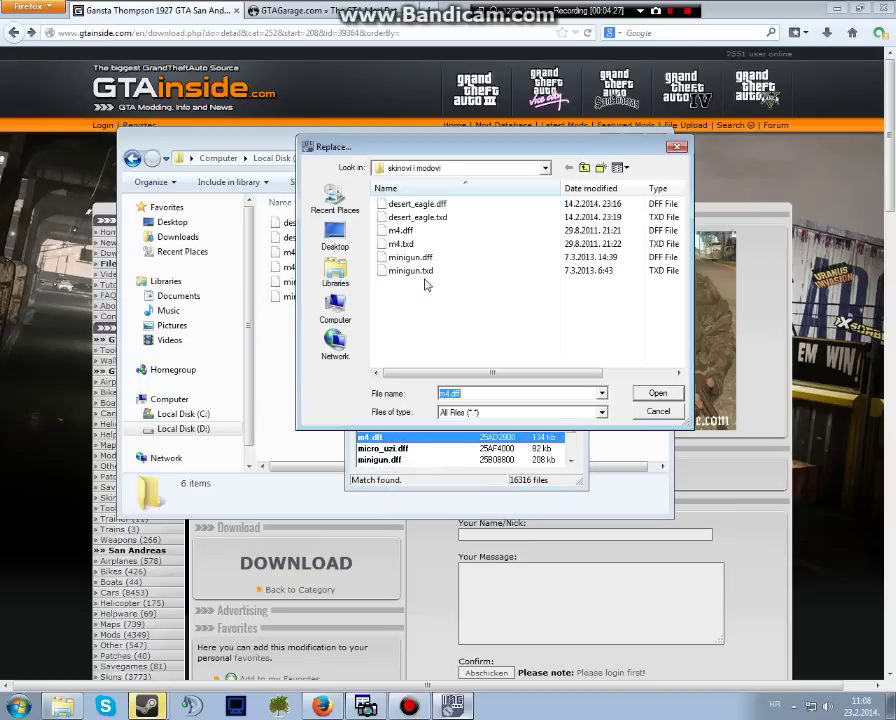
left_click(400, 230)
left_click(655, 393)
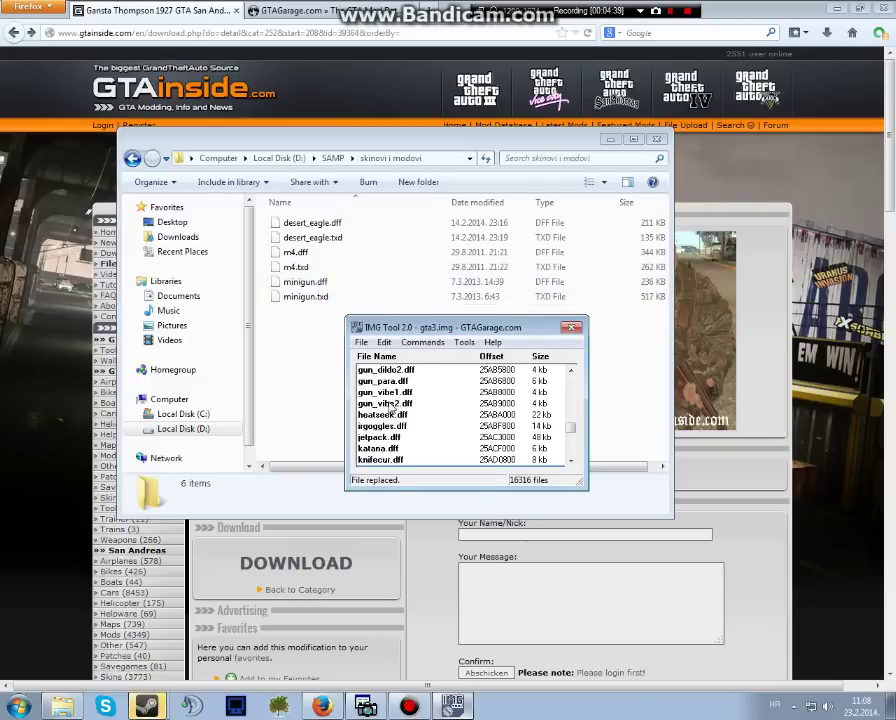
- Find the minigun.dff entry in the gta3.img archive
left_click(384, 342)
left_click(406, 372)
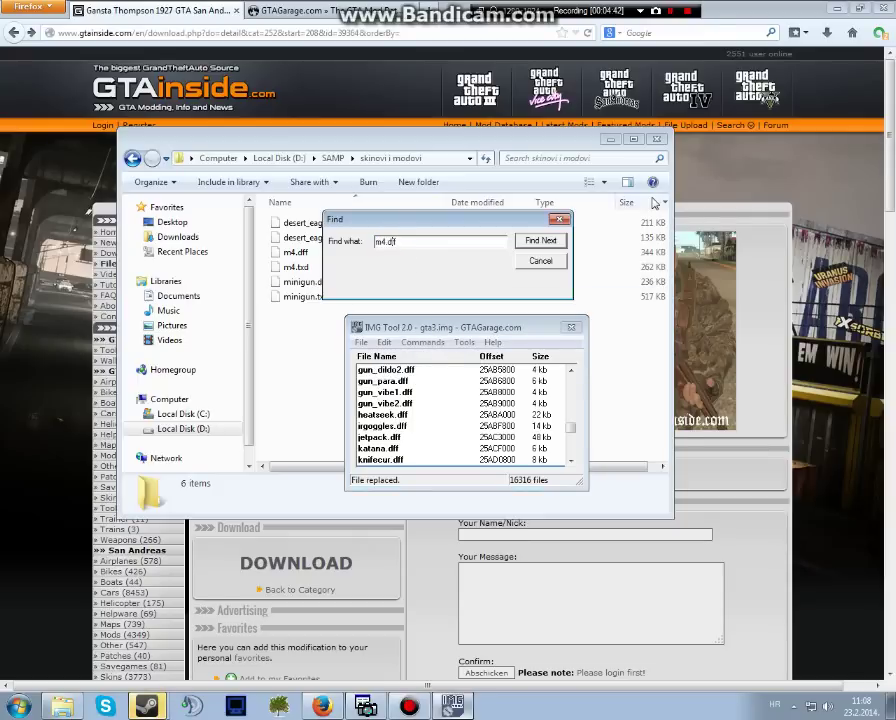
key("Home")
key("Delete")
key("Delete")
left_click_drag(446, 227, 483, 341)
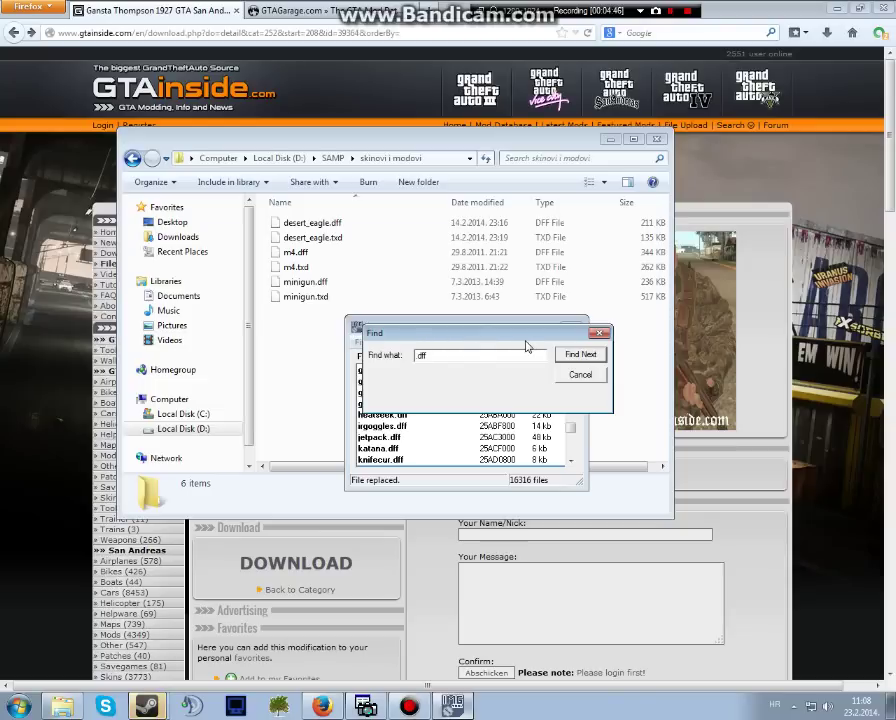
type("minigun")
left_click(580, 354)
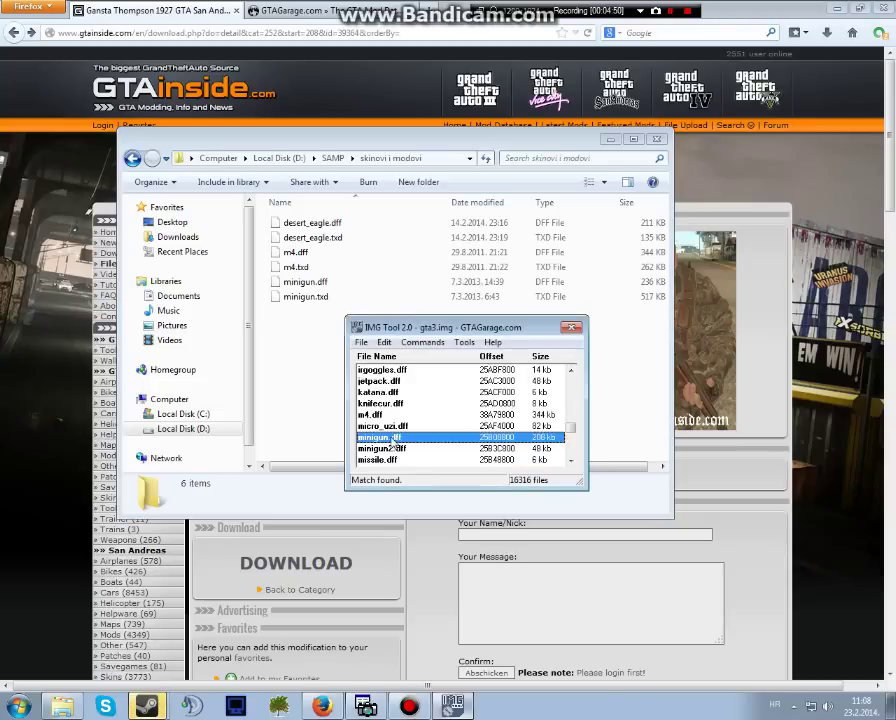
- Replace the archive's minigun.dff with the minigun.dff file from the skinovi i modovi folder
right_click(393, 438)
left_click(426, 462)
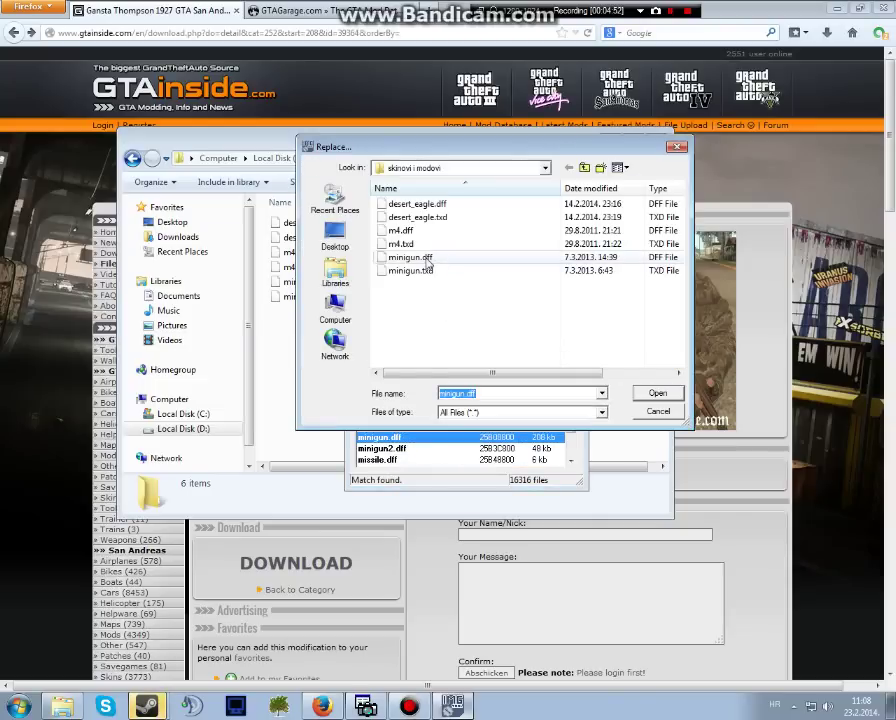
left_click(426, 258)
left_click(657, 393)
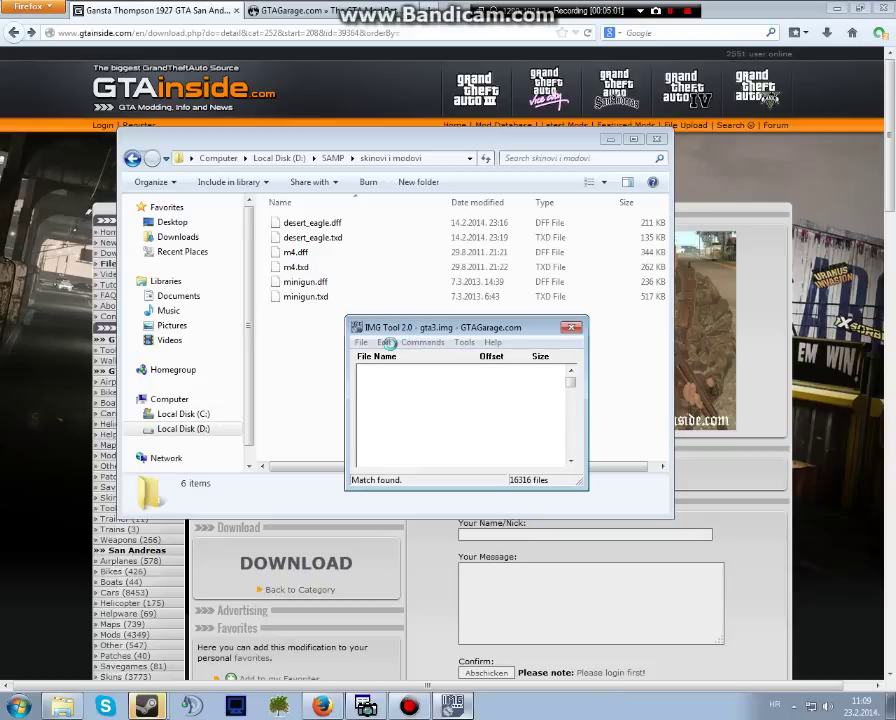
- Find the minigun.txd entry in the gta3.img archive
left_click(383, 342)
left_click(404, 372)
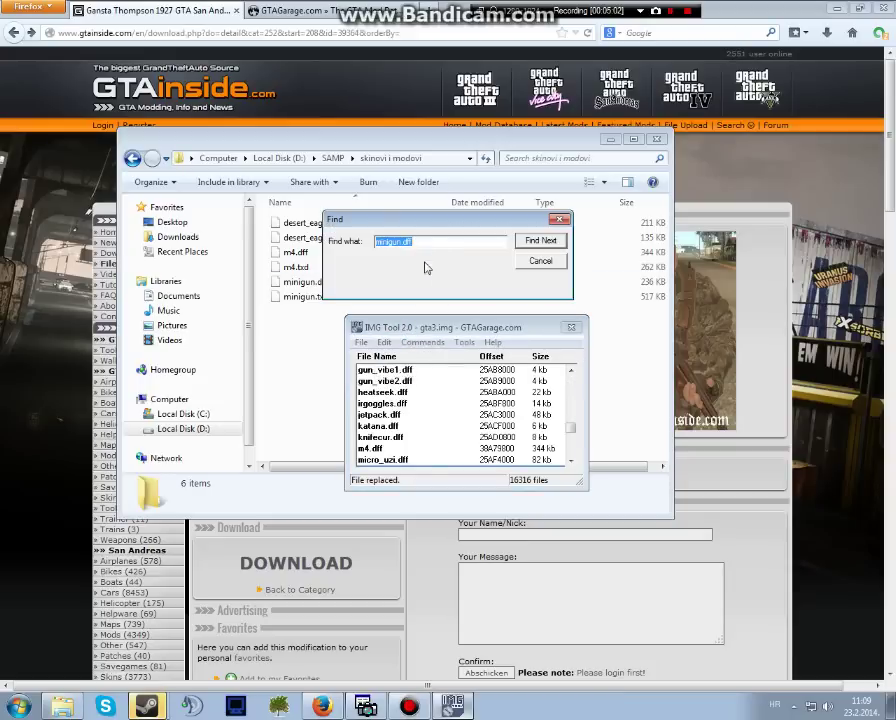
key("BackSpace")
key("BackSpace")
key("Return")
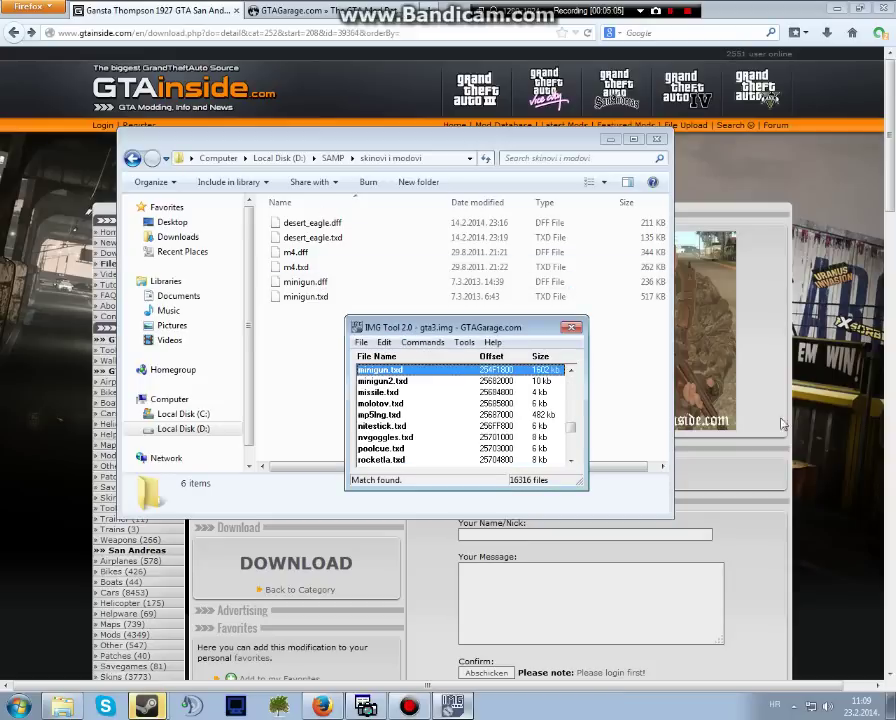
- Replace the archive's minigun.txd with the minigun.txd file from the skinovi i modovi folder
right_click(381, 371)
left_click(416, 395)
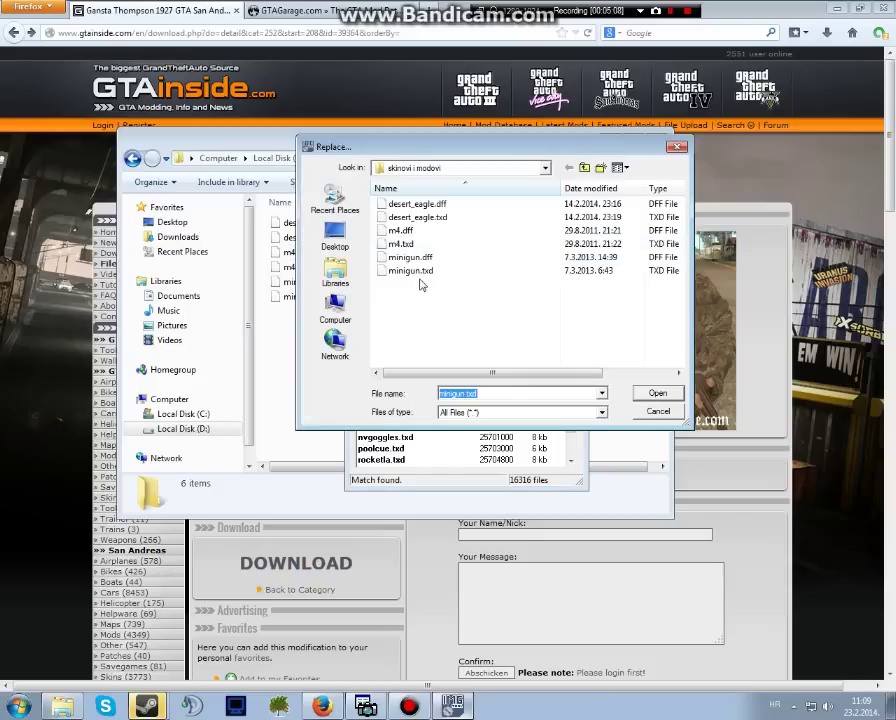
left_click(419, 272)
double_click(421, 273)
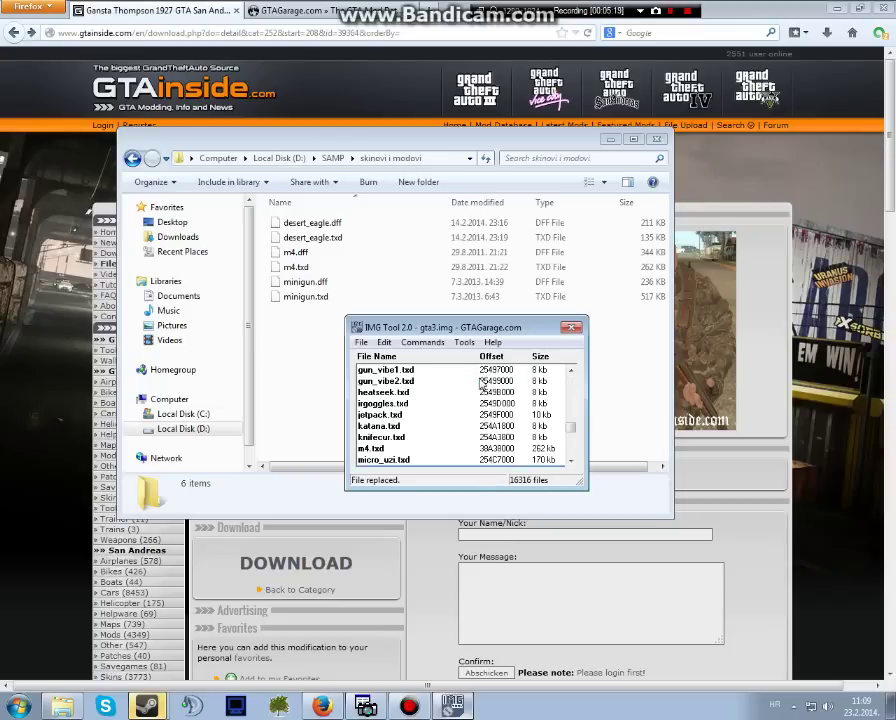
left_click(570, 460)
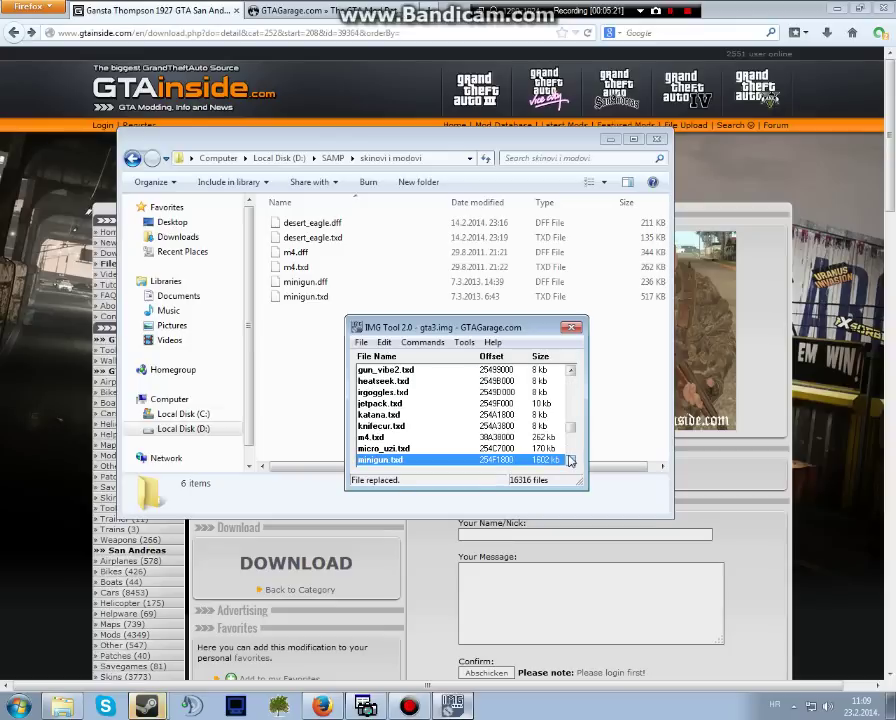
left_click(570, 460)
left_click(570, 460)
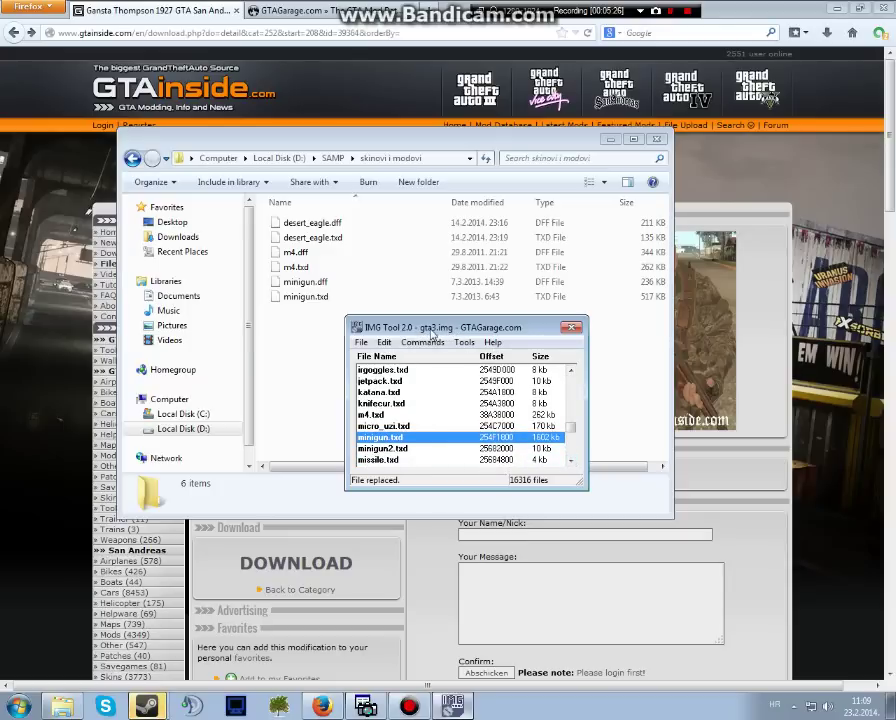
- Rebuild the gta3.img archive with all the replaced weapon files
left_click_drag(431, 333, 405, 292)
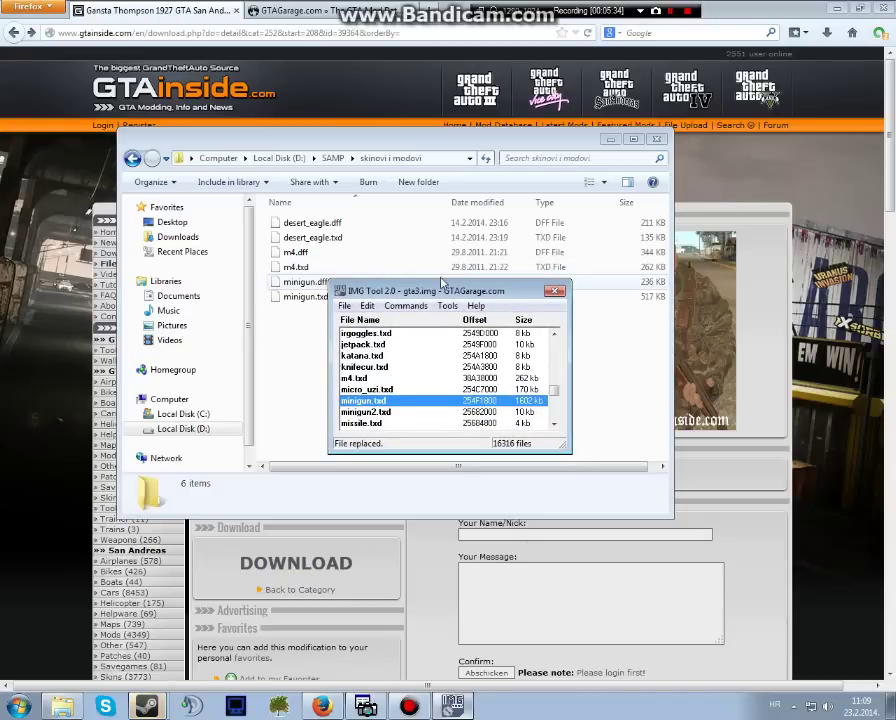
left_click_drag(420, 283, 419, 265)
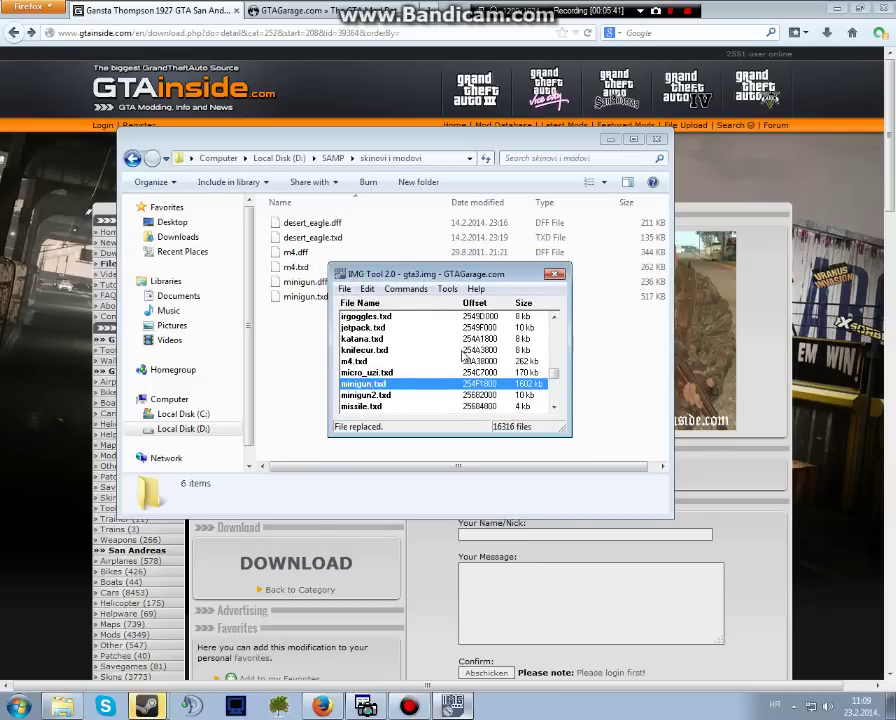
left_click(405, 289)
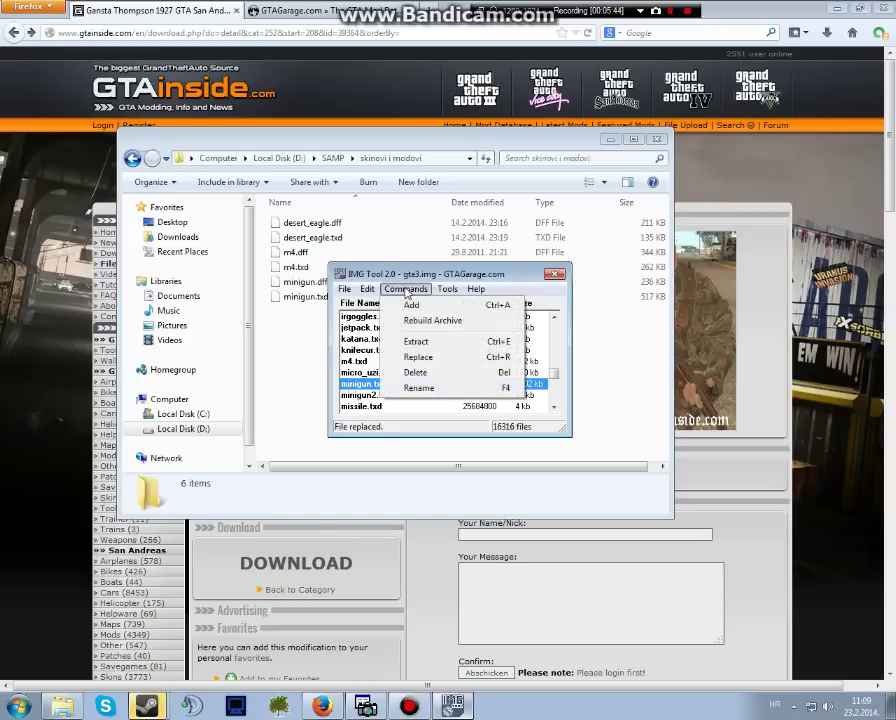
left_click(414, 320)
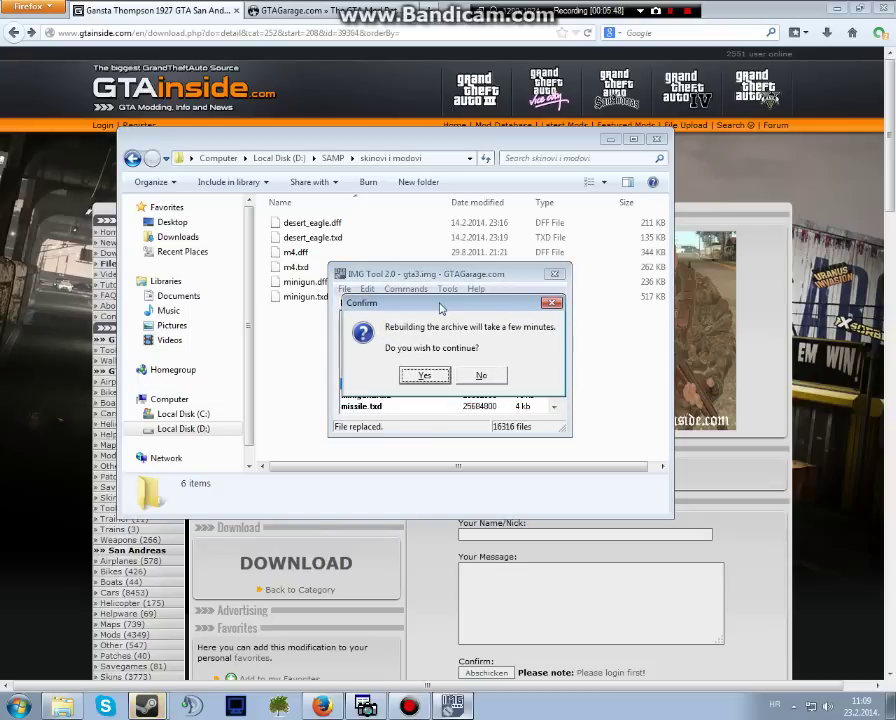
left_click(418, 389)
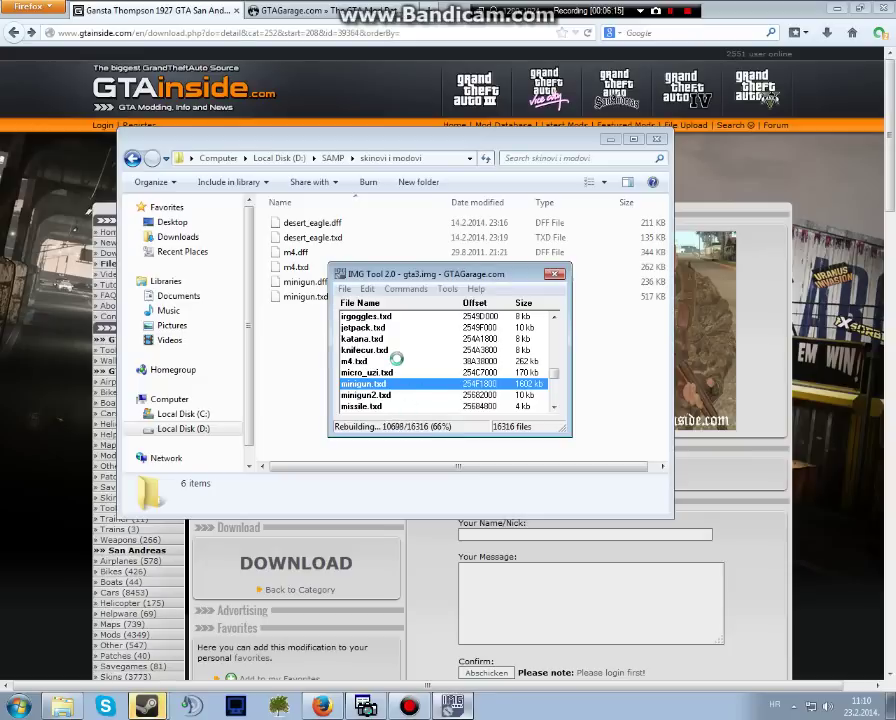
- Wait for the gta3.img rebuild to finish, and close the archive tool and the skinovi i modovi folder window
left_click_drag(435, 279, 411, 324)
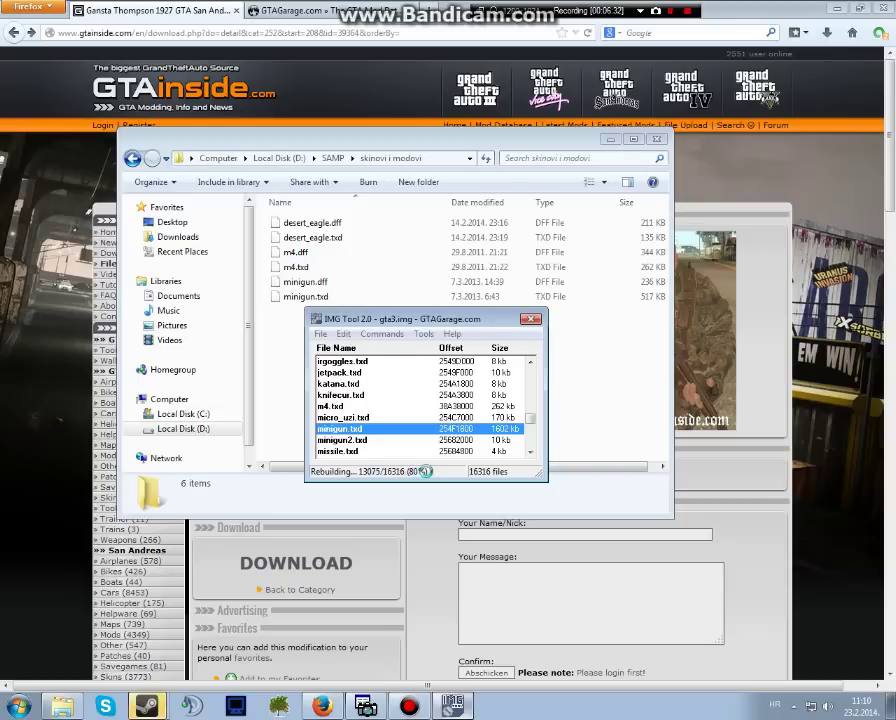
left_click_drag(433, 323, 441, 291)
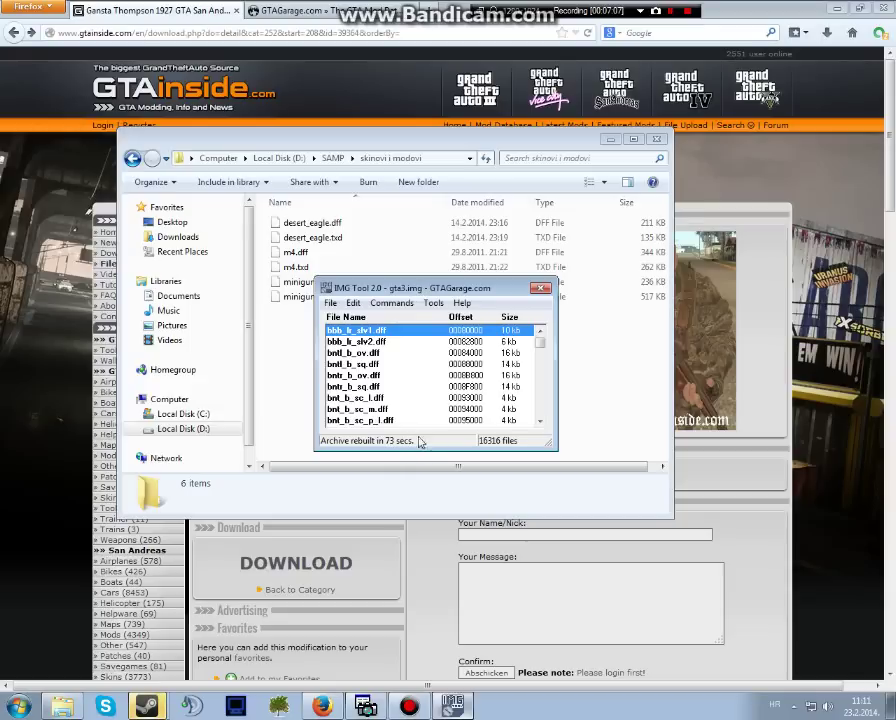
left_click(541, 289)
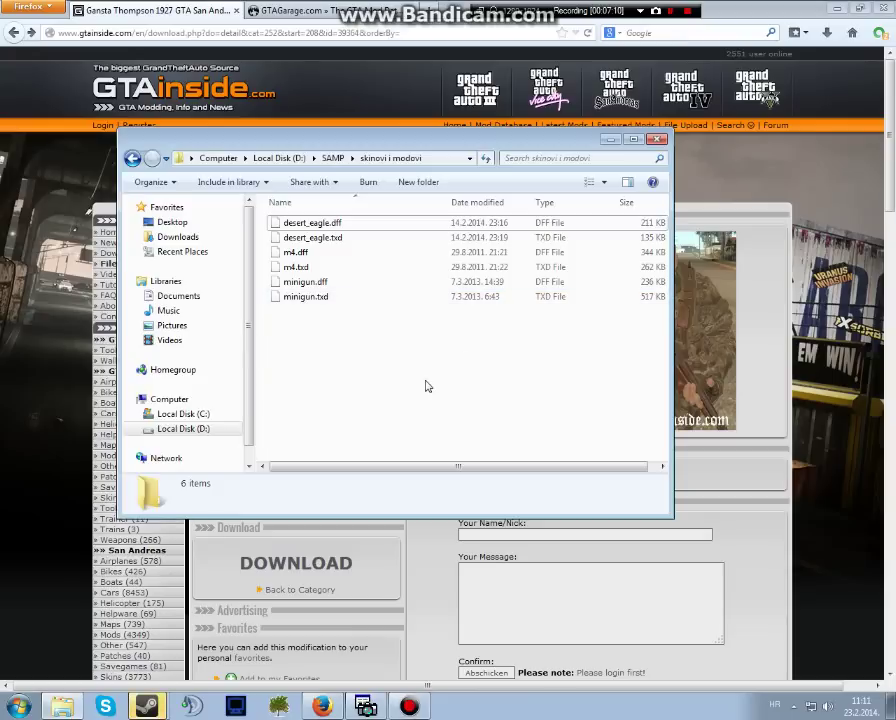
left_click(660, 140)
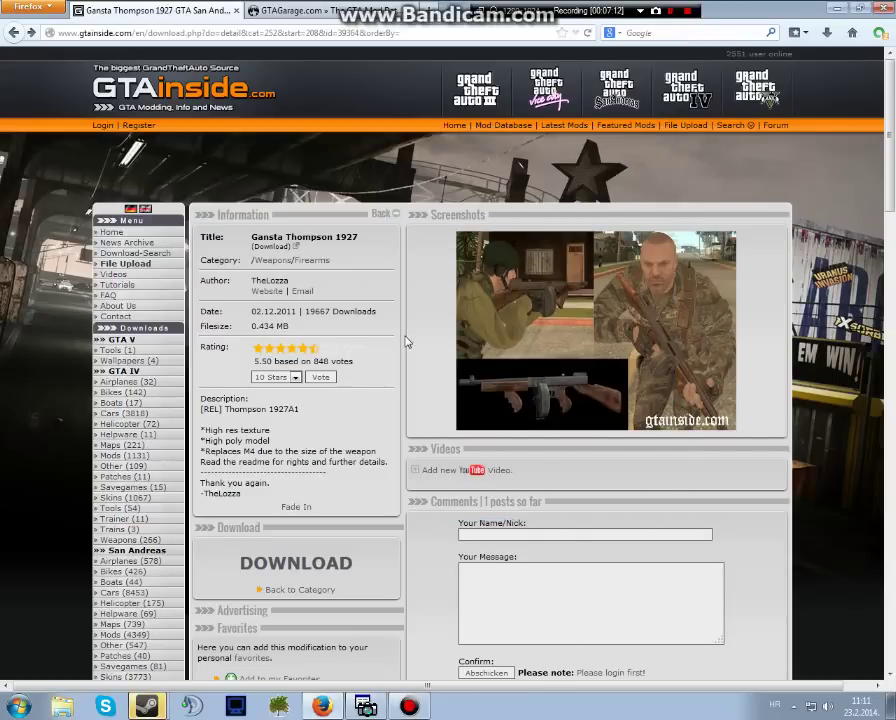
- Examine the mod categories on the GTAinside page, especially the San Andreas list, and the GTAGarage mod index
scroll(336, 96, "down", 3)
scroll(416, 296, "down", 7)
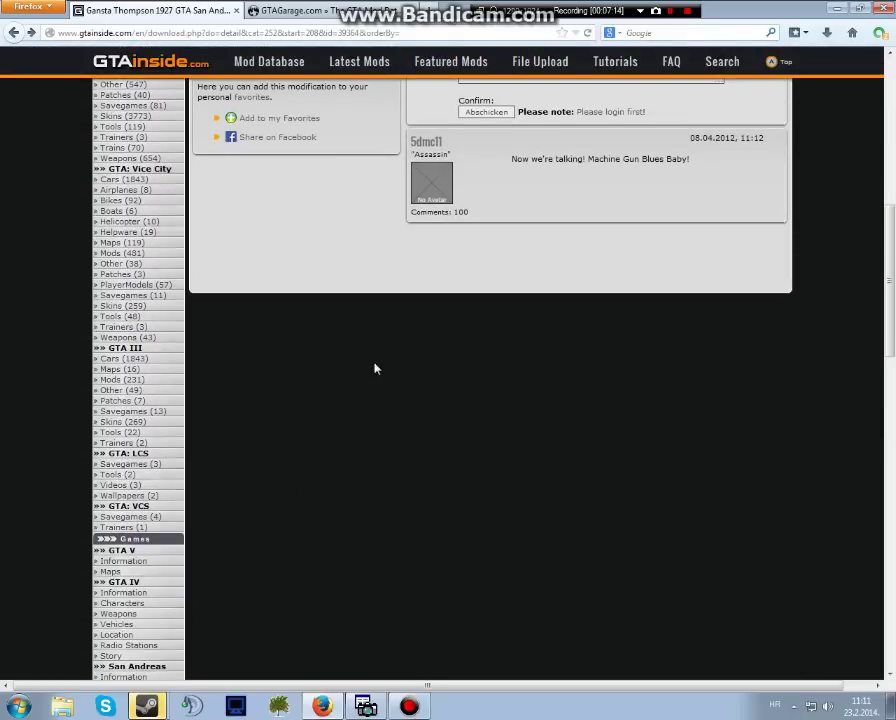
scroll(374, 368, "up", 10)
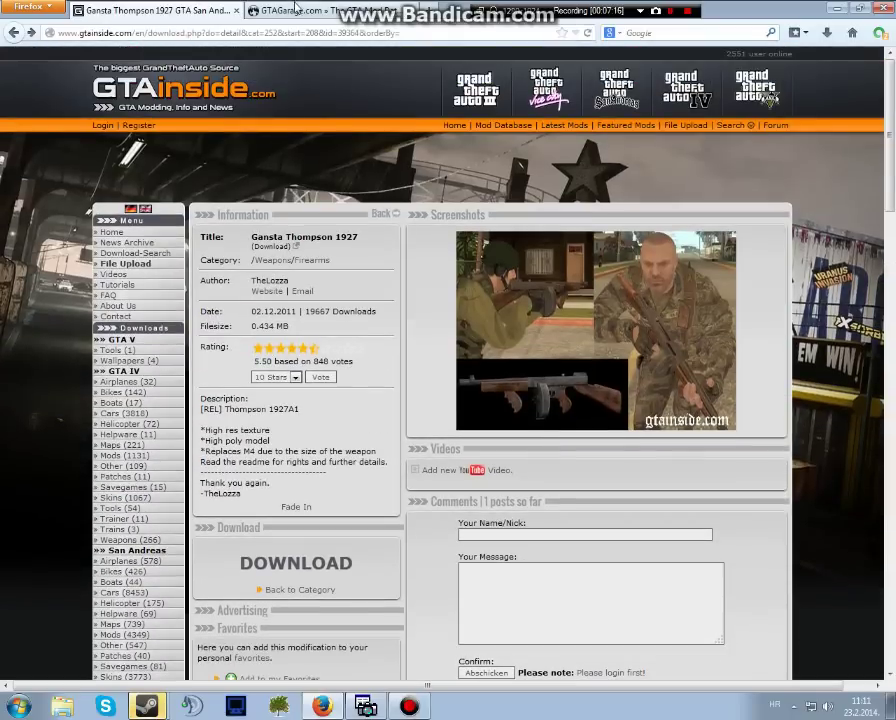
left_click(297, 12)
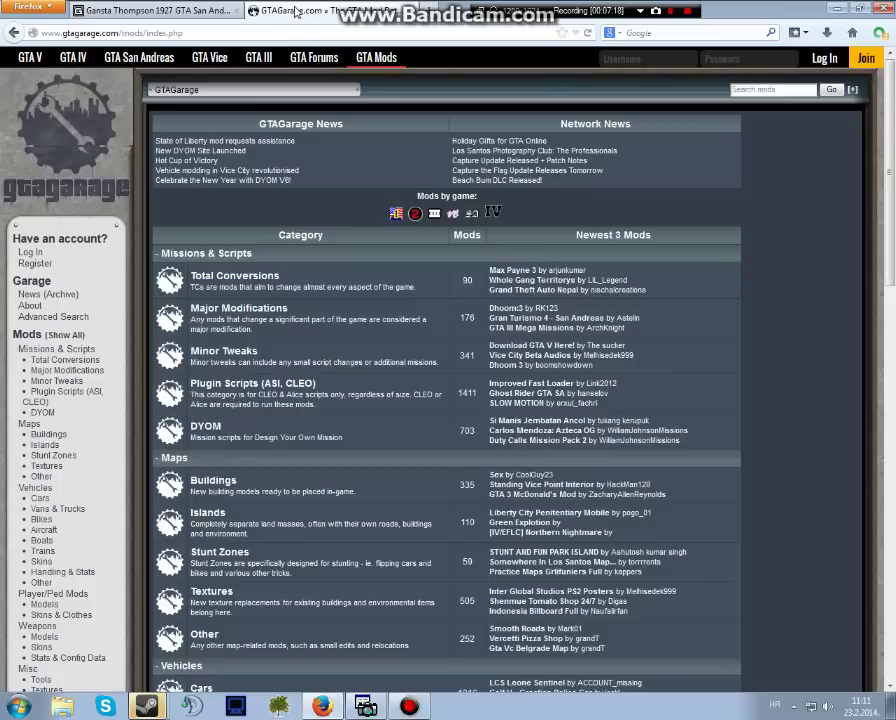
left_click(184, 10)
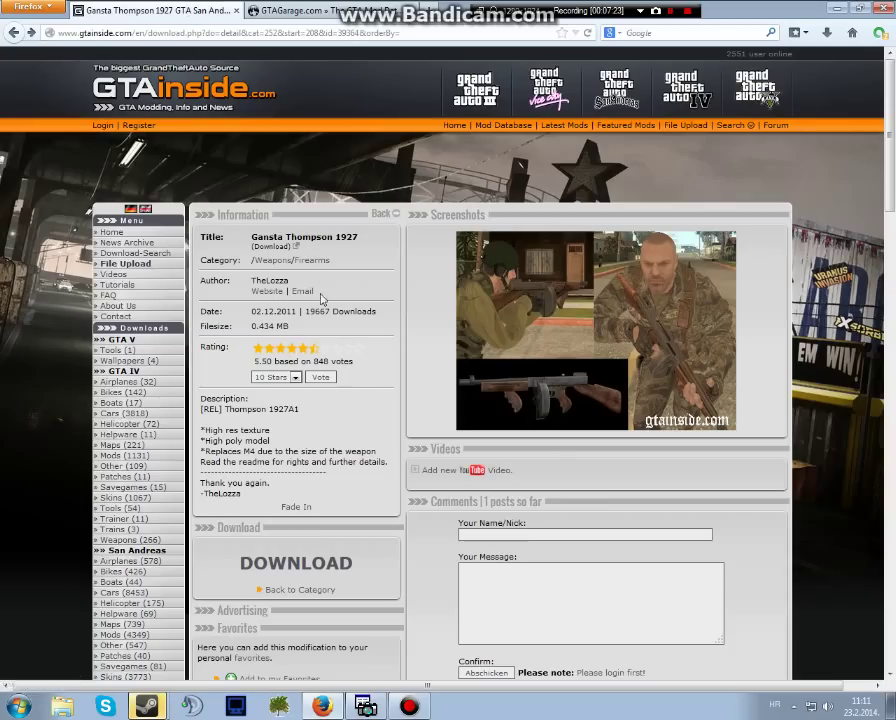
scroll(316, 305, "down", 5)
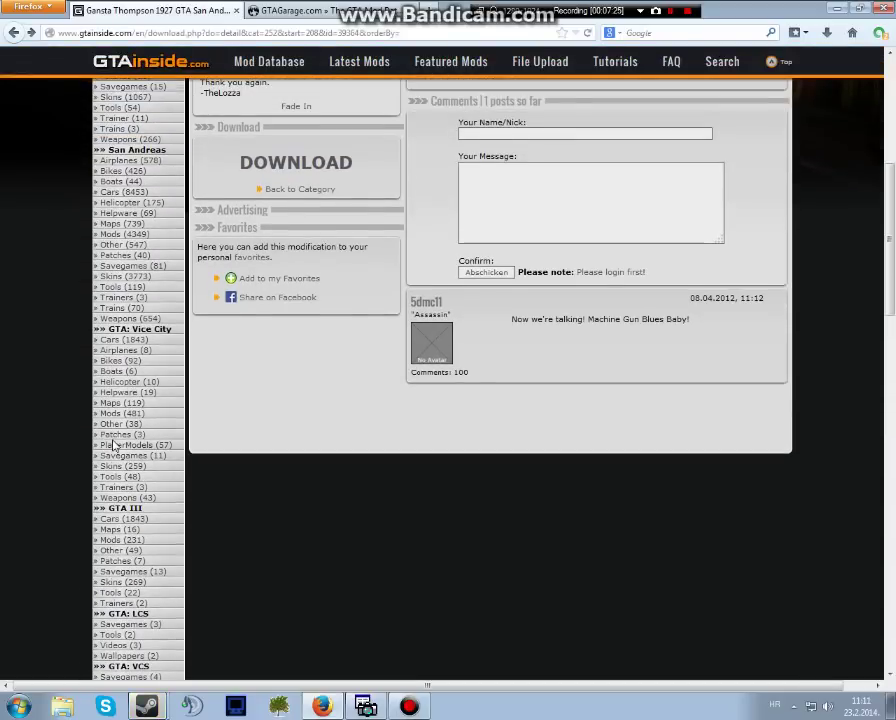
scroll(170, 450, "down", 1)
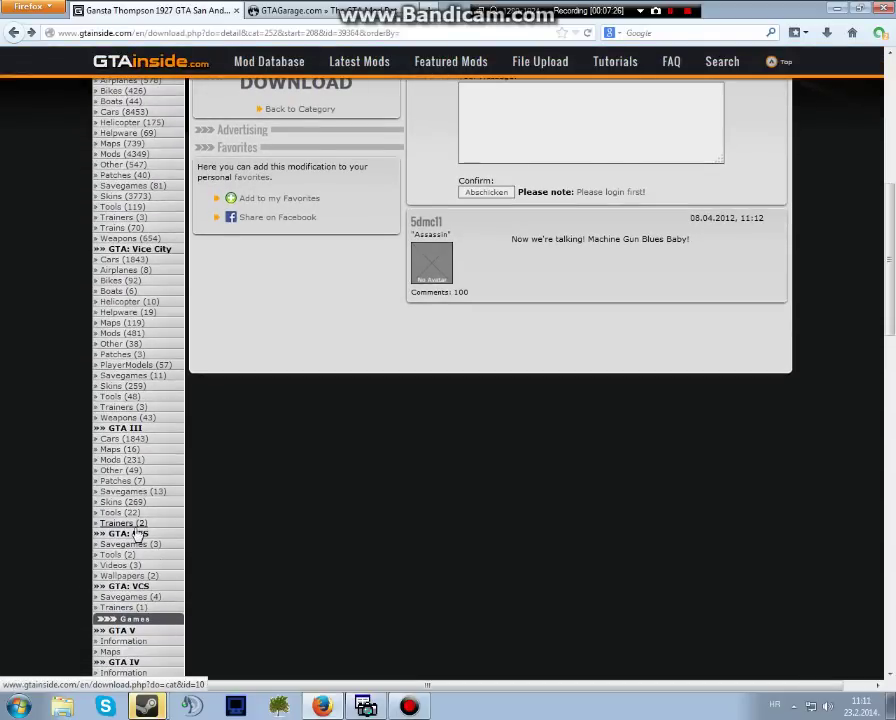
scroll(130, 380, "up", 3)
scroll(136, 287, "up", 2)
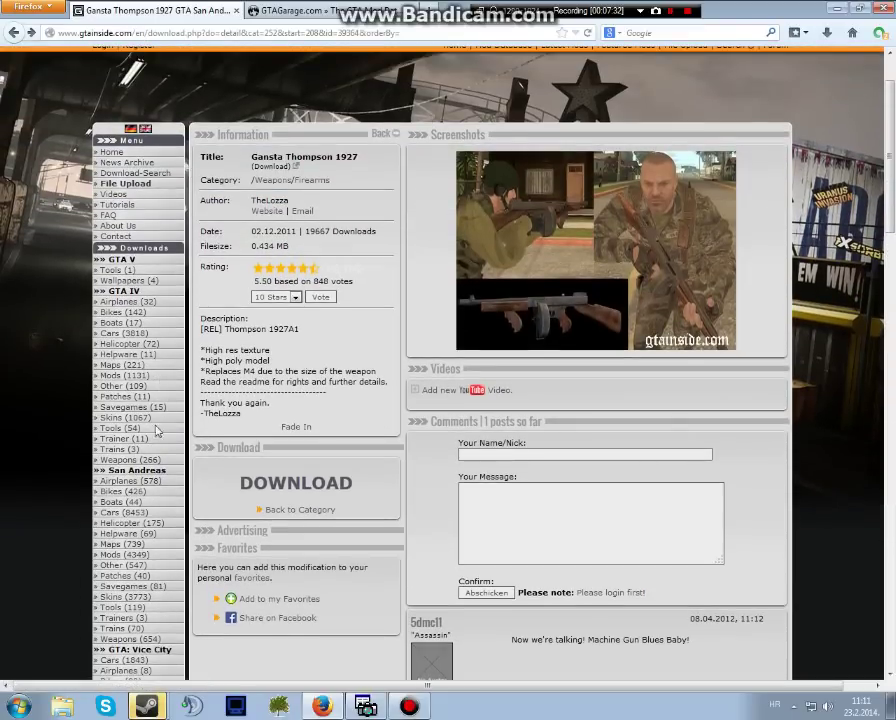
scroll(157, 430, "down", 1)
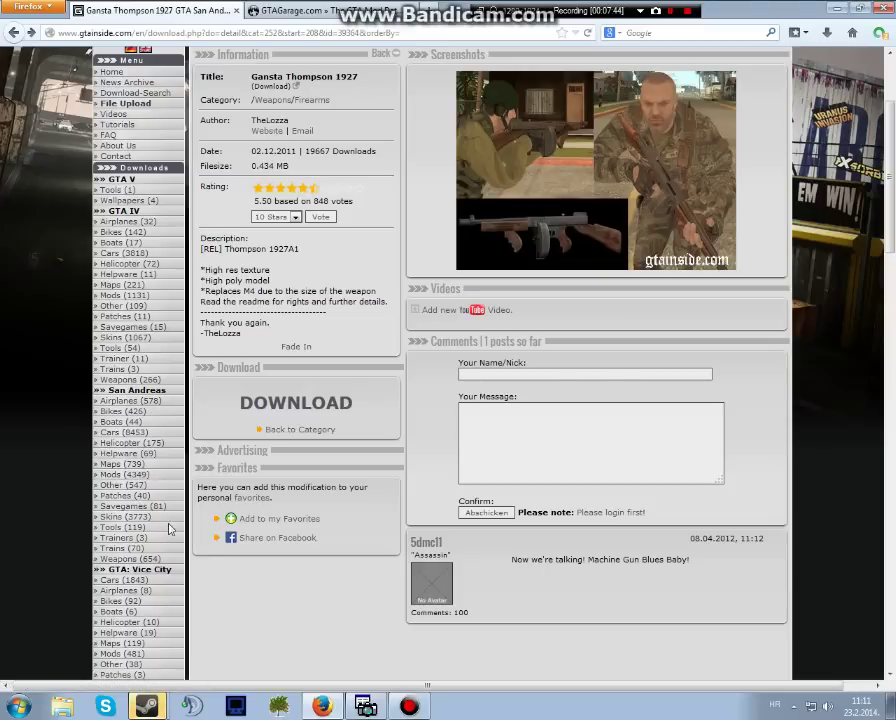
scroll(164, 508, "up", 3)
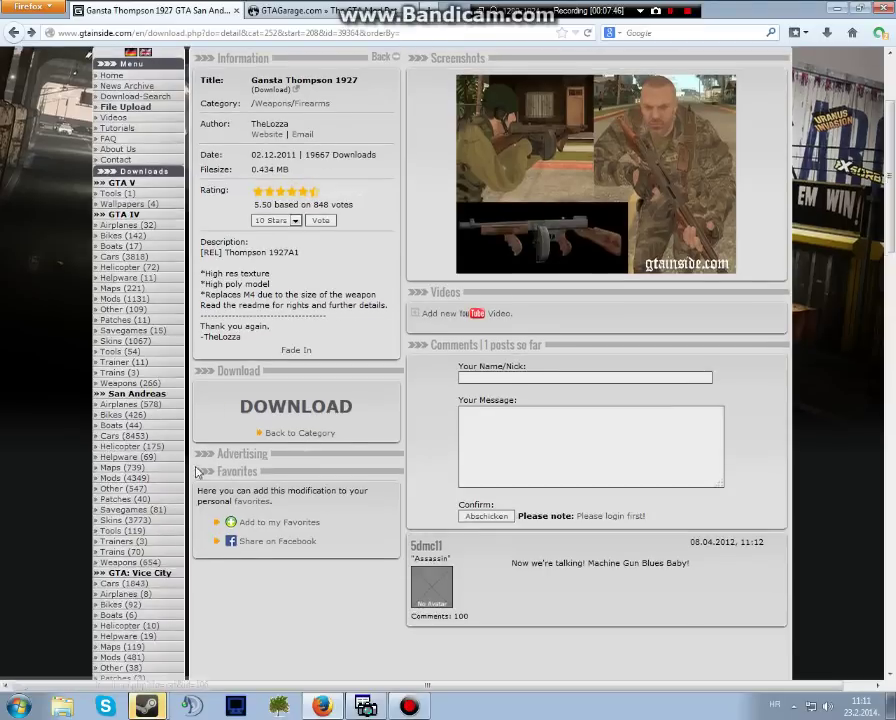